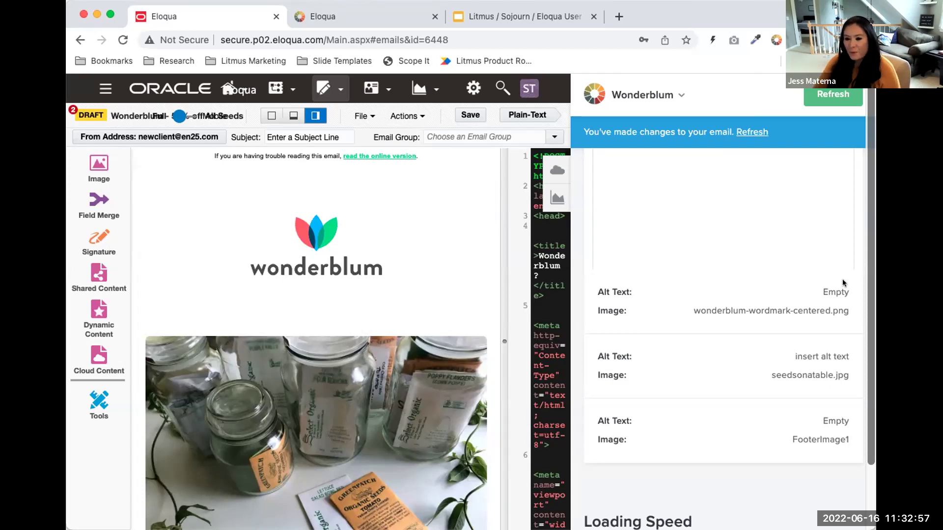
Review the loading speed results and image load details for the email in the Litmus extension
scroll(843, 283, "down", 5)
scroll(842, 283, "down", 3)
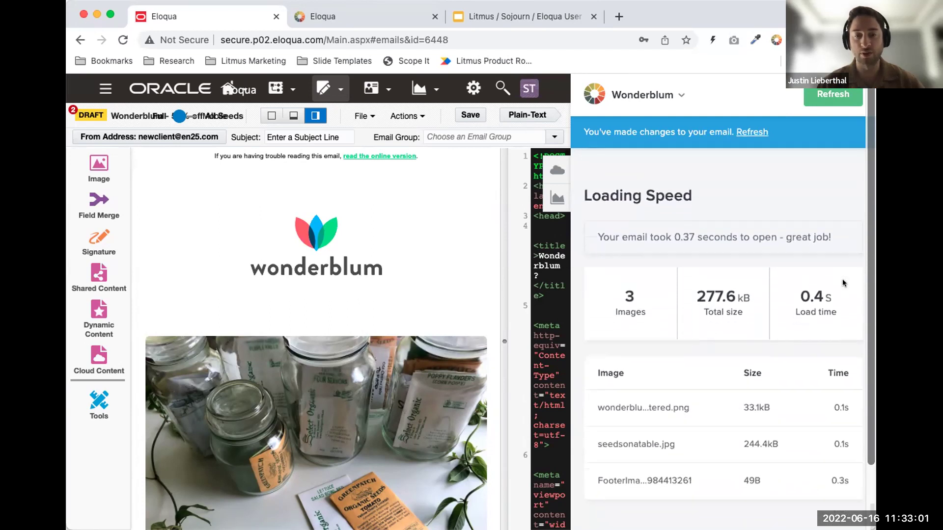
scroll(842, 283, "down", 1)
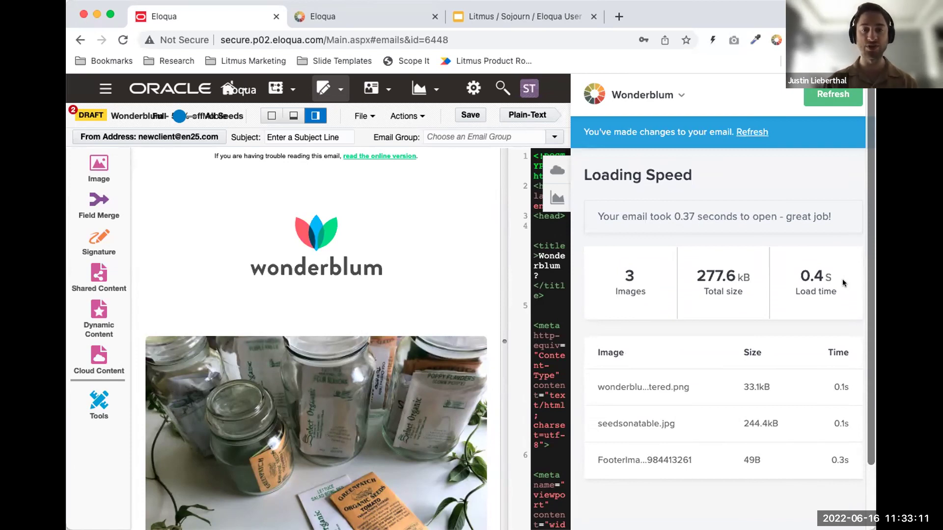
scroll(843, 281, "down", 1)
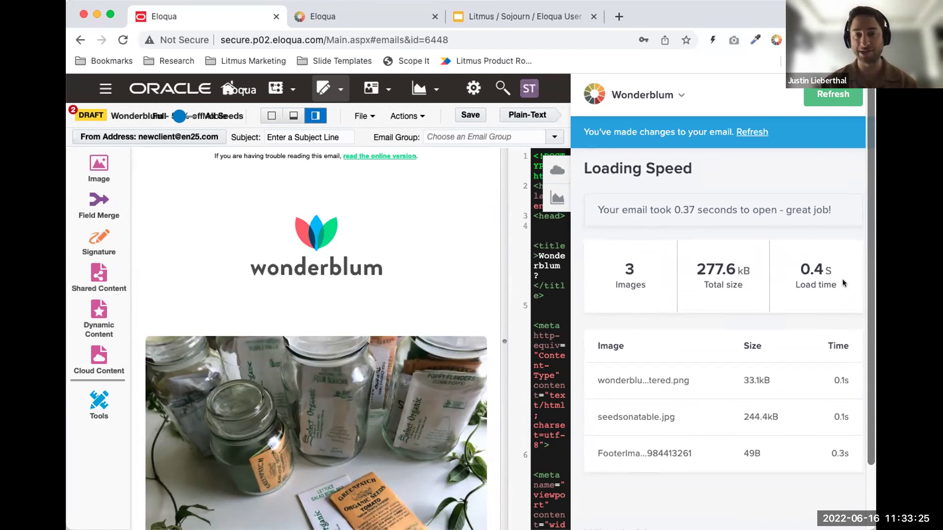
scroll(842, 279, "down", 5)
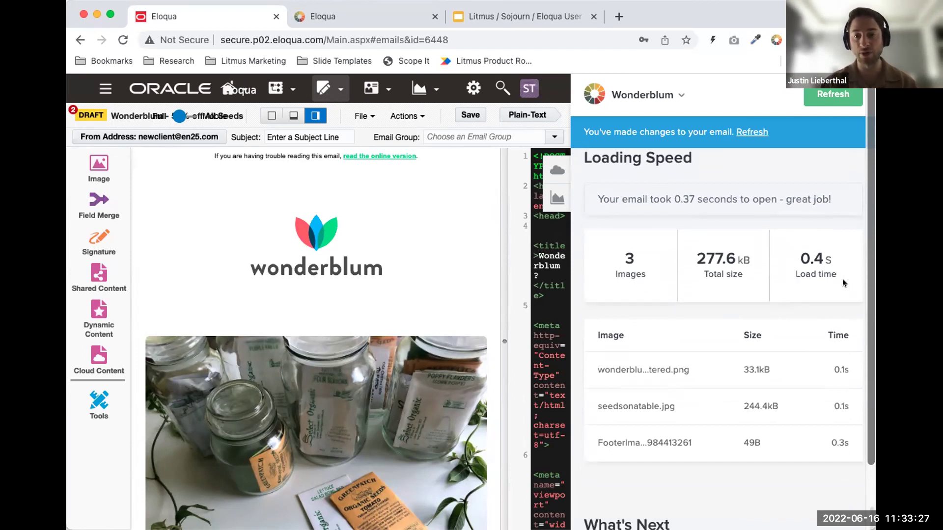
scroll(843, 283, "down", 4)
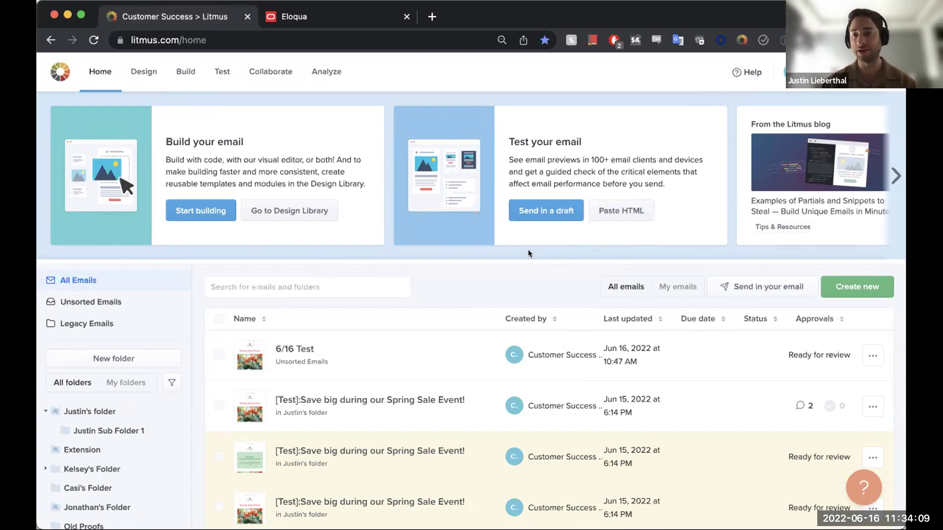
Look through the list of all emails on the Litmus home page
scroll(515, 250, "down", 3)
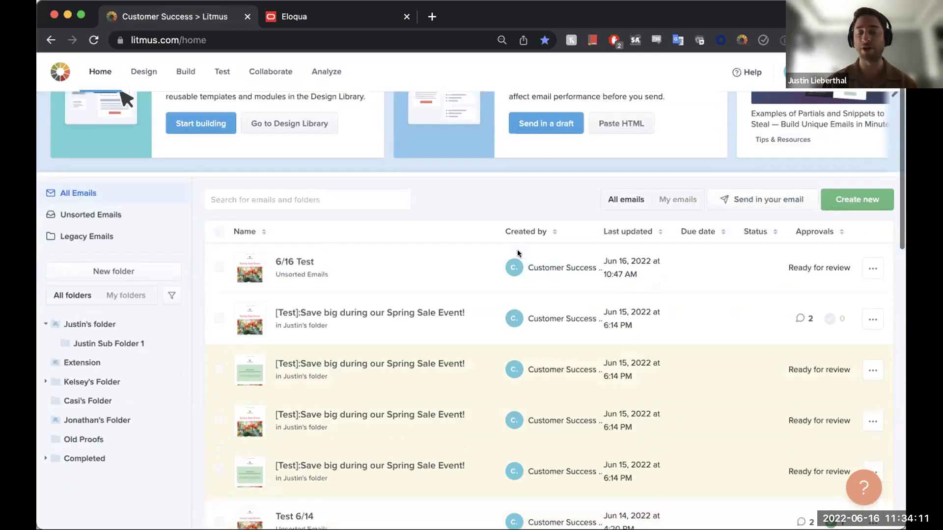
scroll(508, 262, "up", 3)
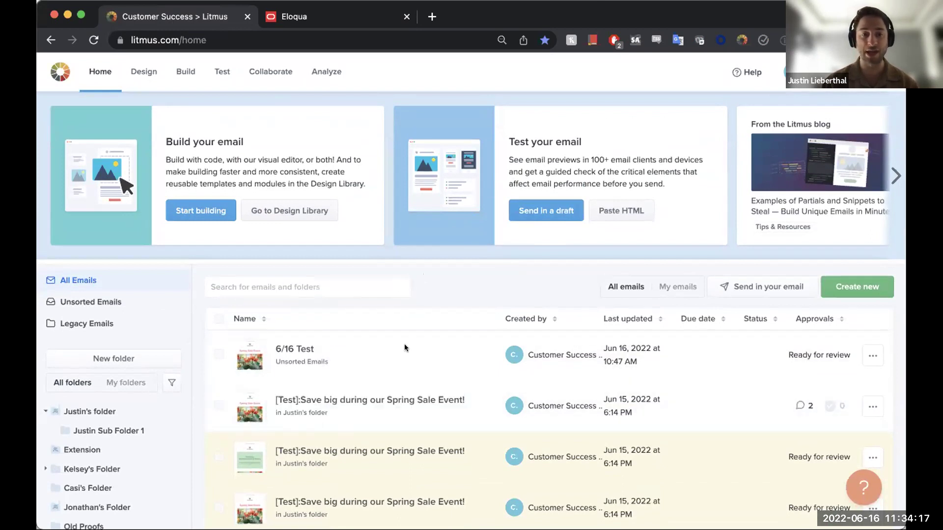
scroll(404, 348, "down", 5)
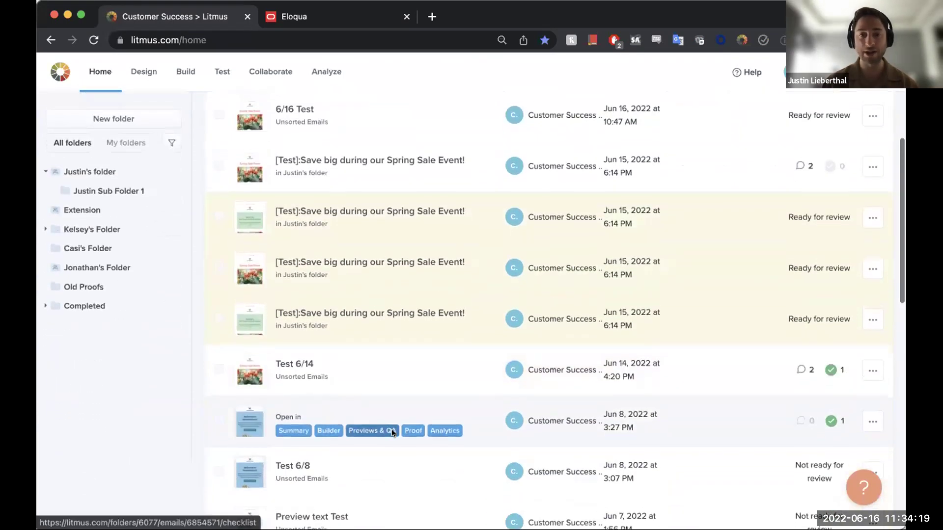
scroll(392, 432, "up", 4)
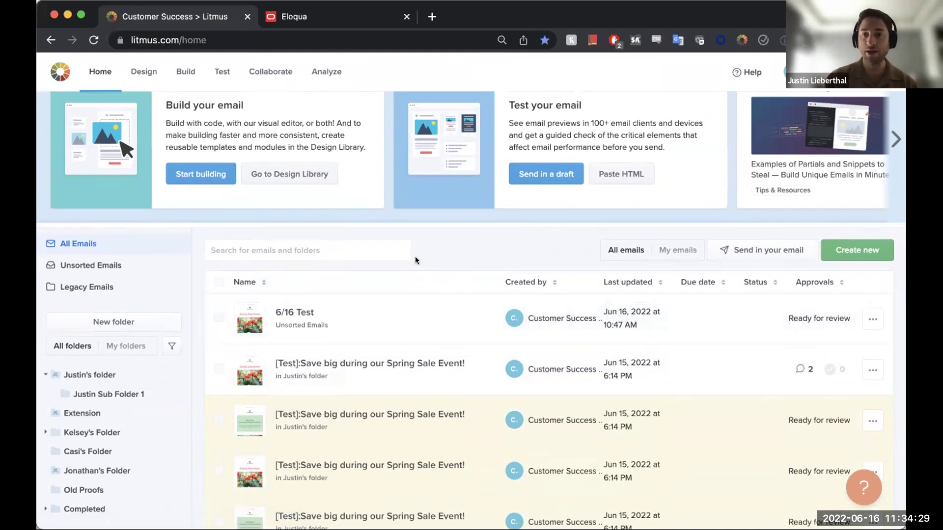
Show the general address for sending in emails and the unique sending address of the first folder in the folder list
left_click(753, 252)
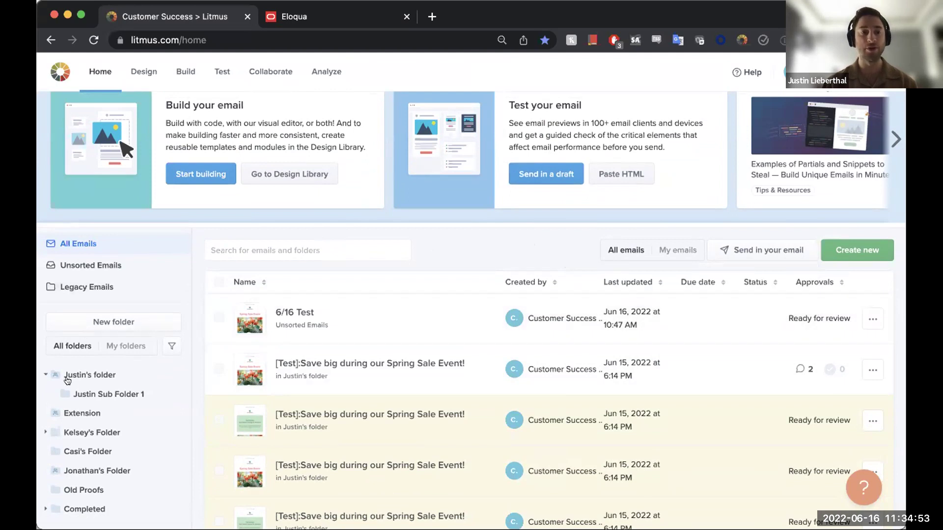
left_click(92, 373)
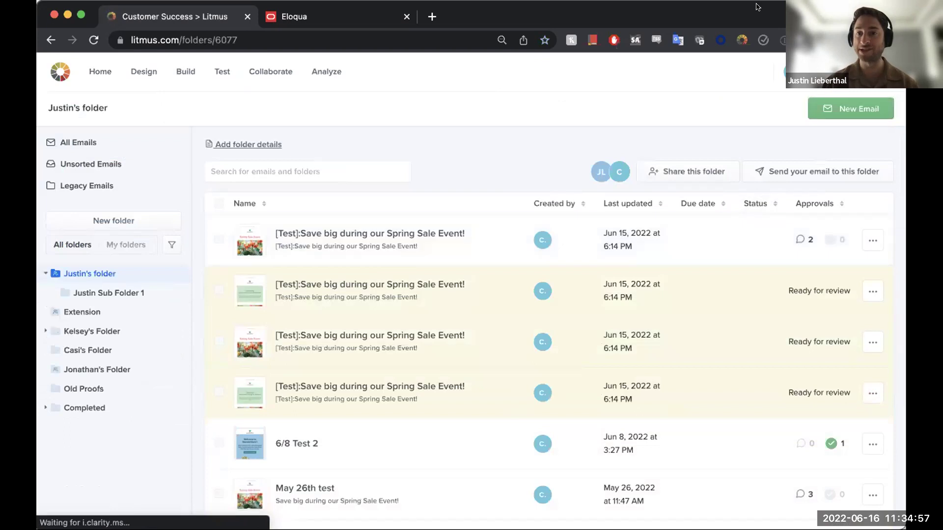
left_click(810, 171)
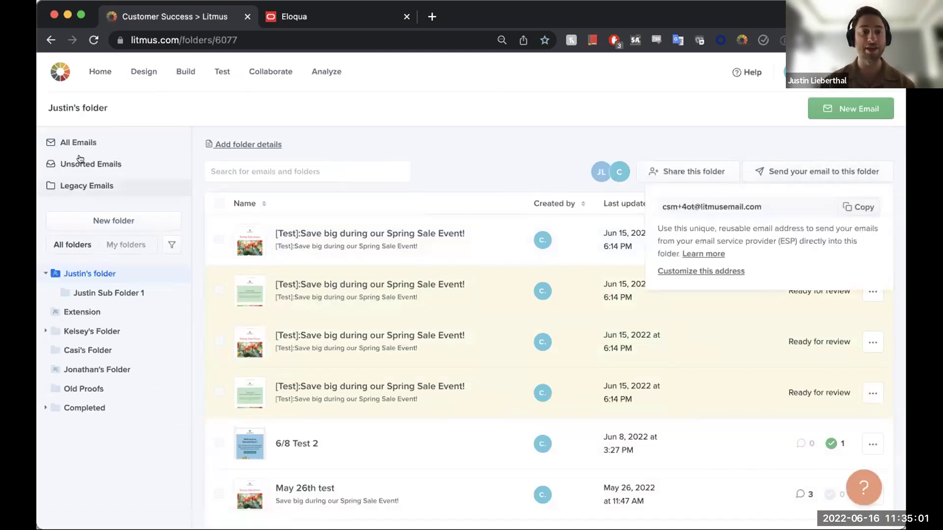
Open the 6/16 Test email from the home page in Builder and show the connected ESPs available for syncing
left_click(99, 72)
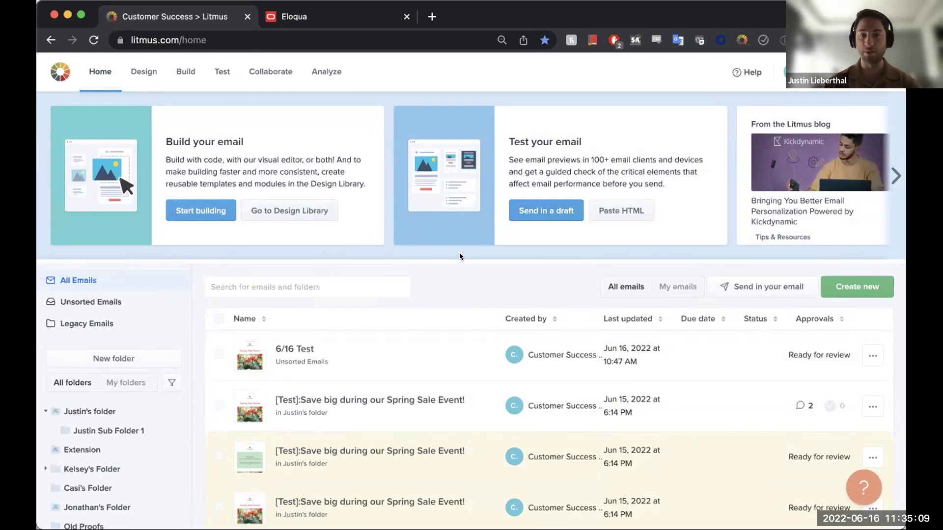
scroll(460, 256, "down", 1)
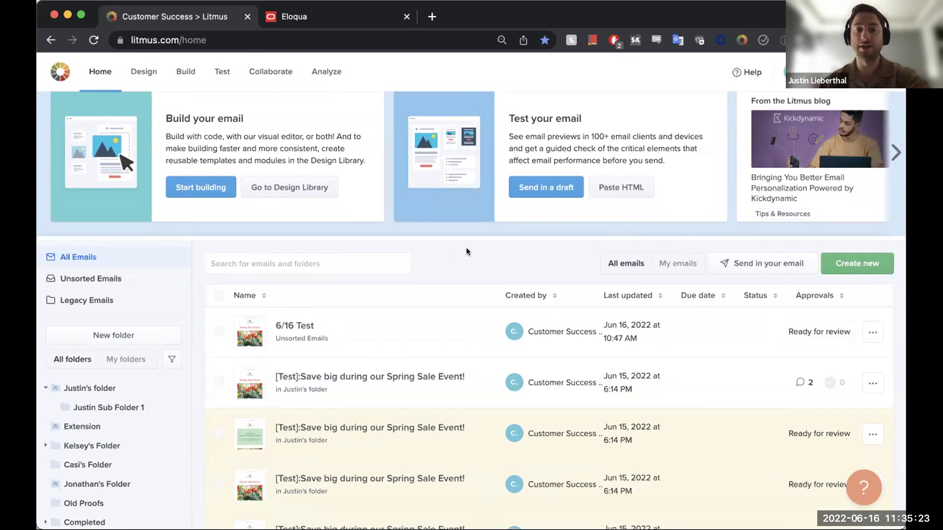
mouse_move(320, 335)
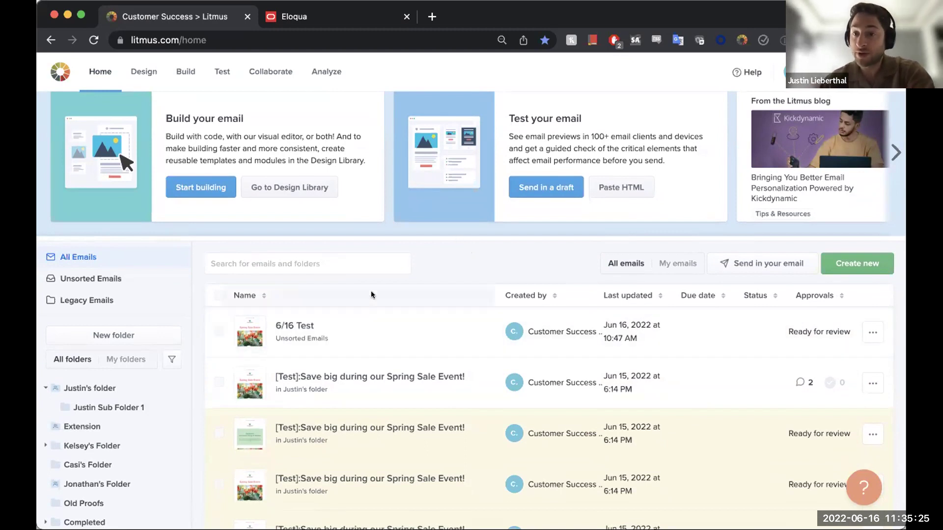
scroll(432, 260, "down", 1)
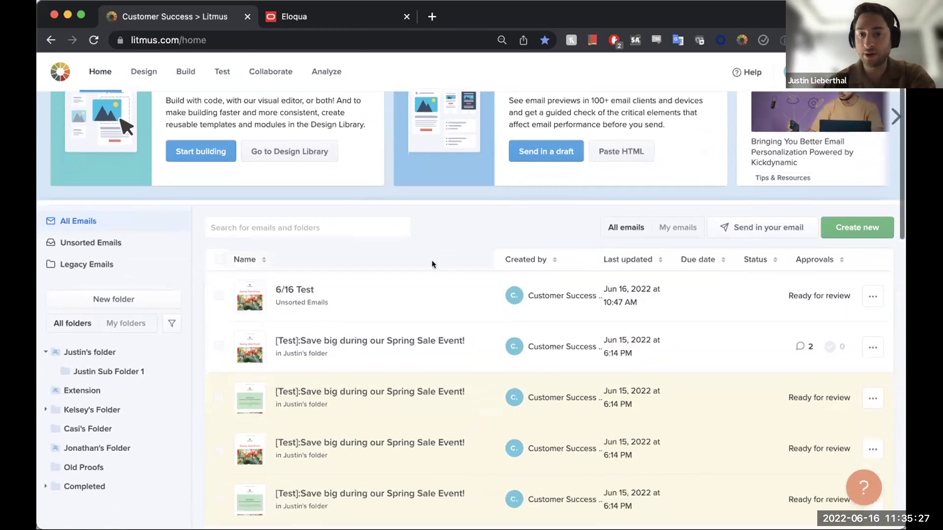
mouse_move(289, 287)
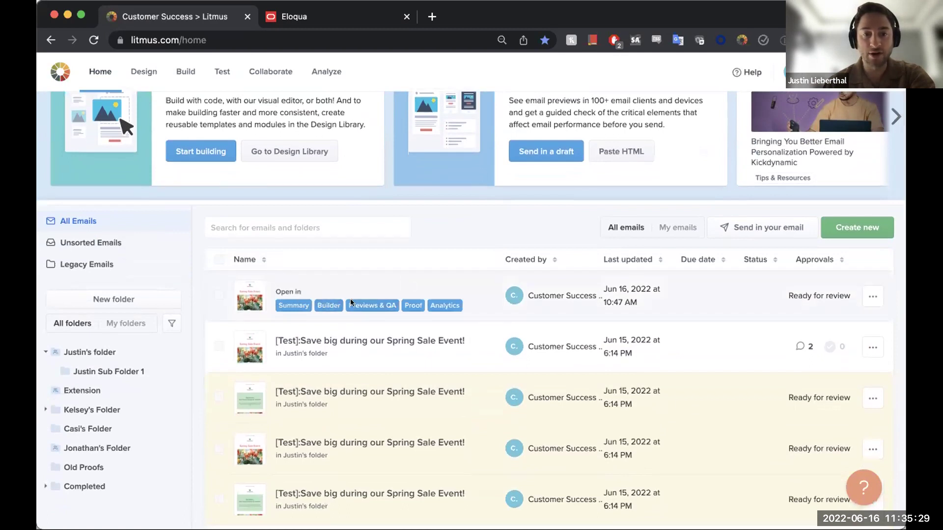
left_click(323, 305)
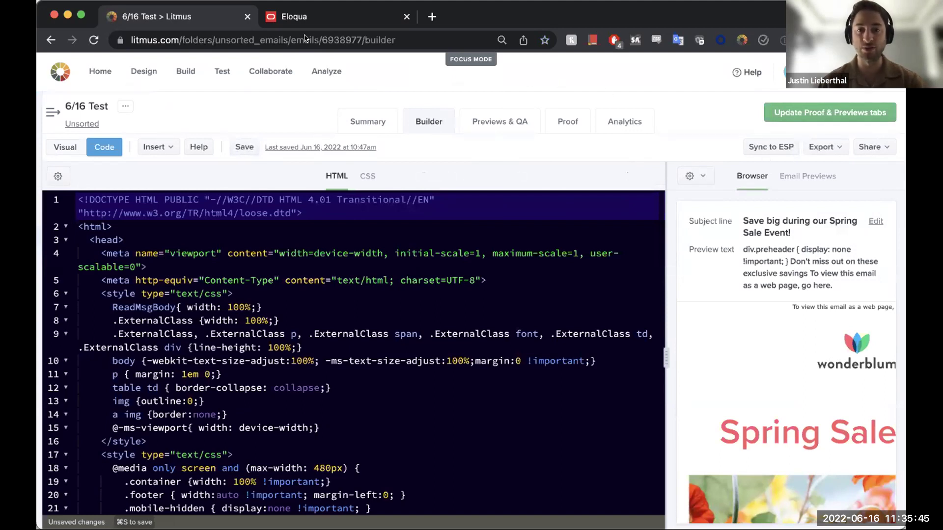
left_click(778, 147)
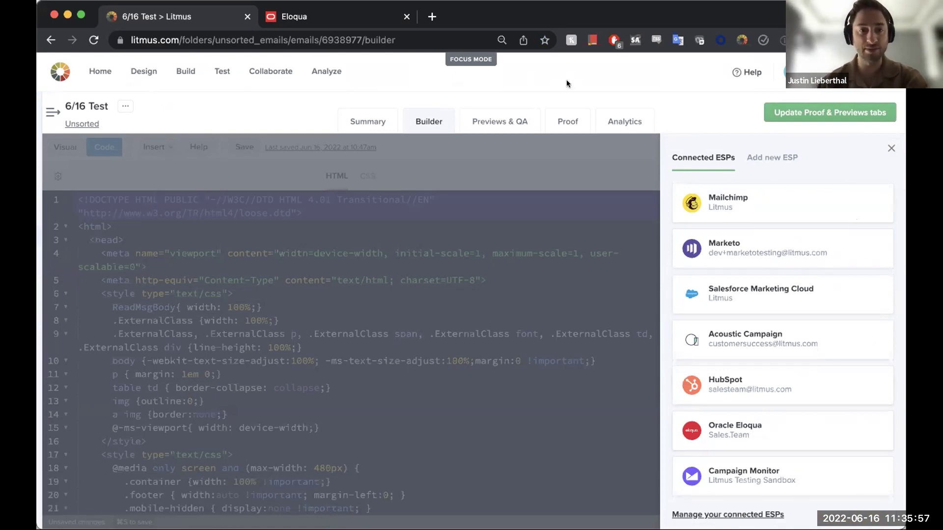
Open the Previews & QA view of the 6/16 Test email and look over its desktop client previews
left_click(490, 120)
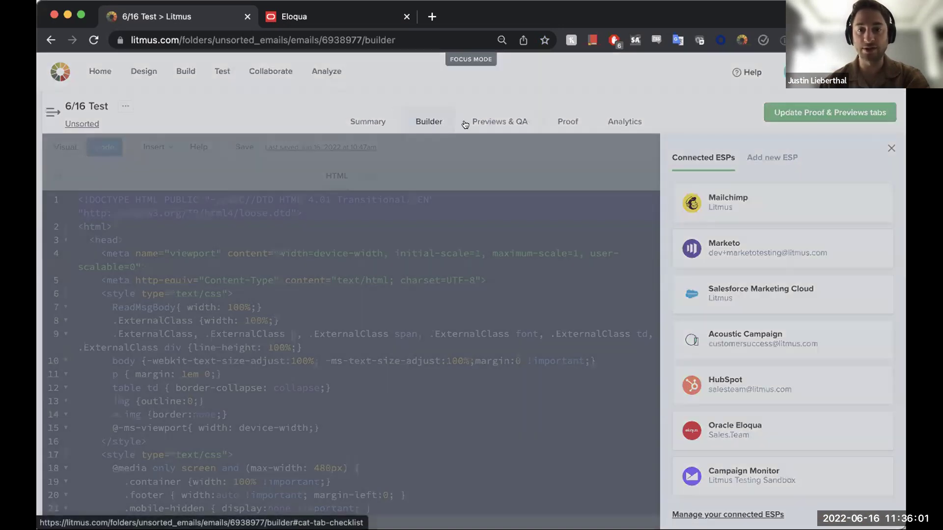
key("Escape")
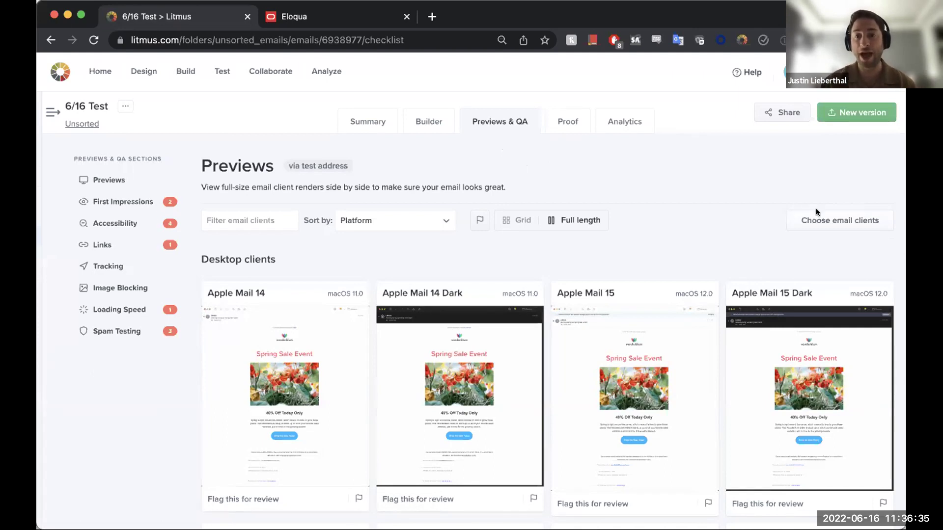
scroll(372, 293, "down", 5)
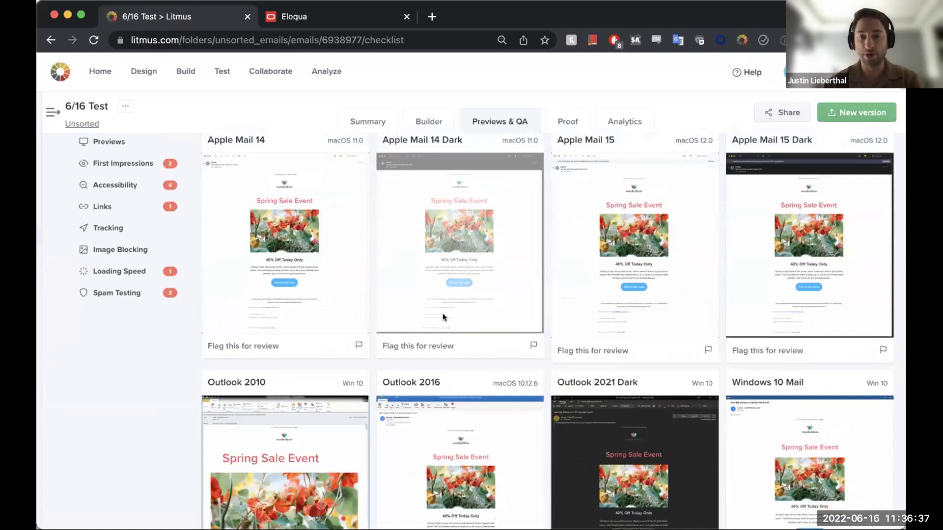
scroll(446, 316, "down", 2)
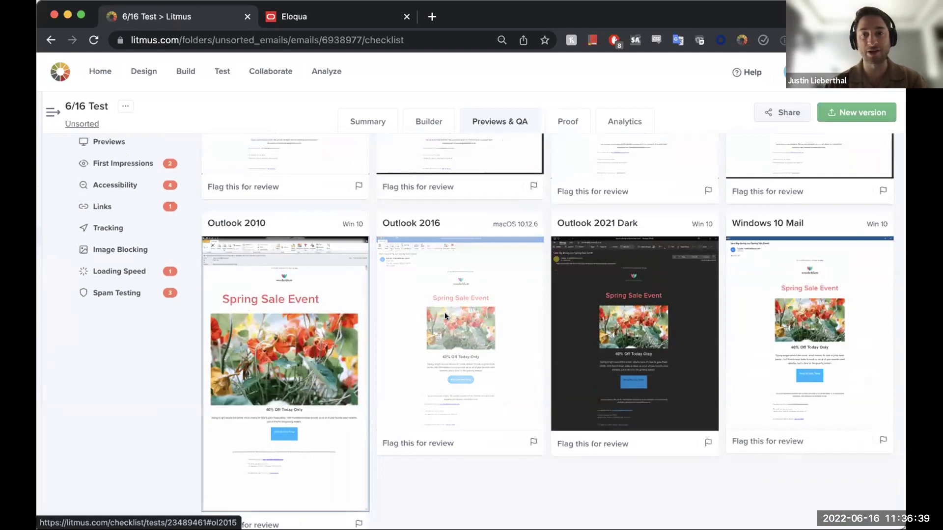
scroll(471, 316, "down", 3)
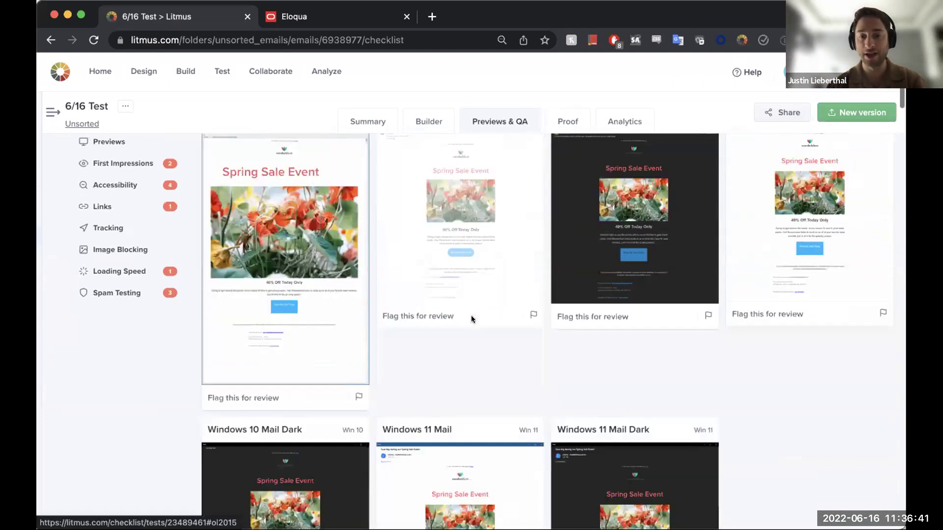
scroll(476, 316, "up", 8)
Examine the desktop, mobile/tablet and web-based choices in the email client configuration, and close it without saving
left_click(852, 156)
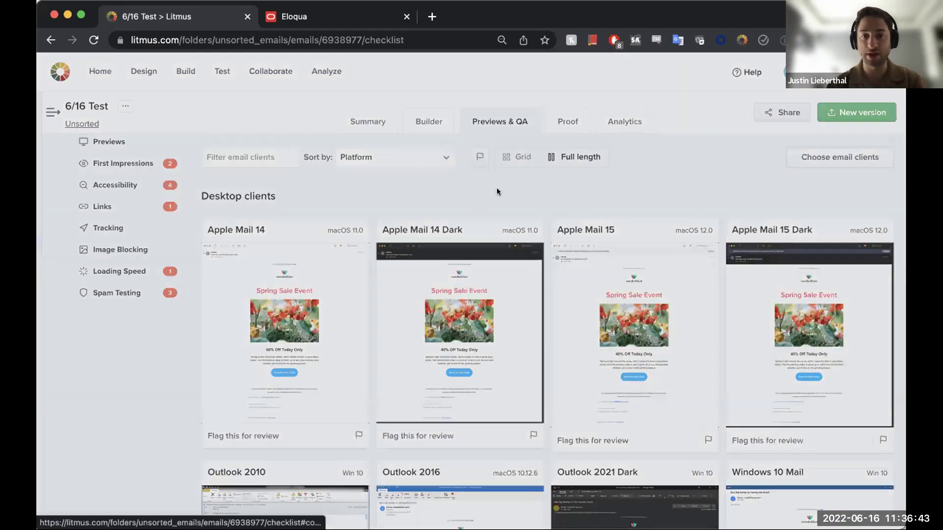
scroll(404, 224, "down", 5)
scroll(404, 226, "down", 10)
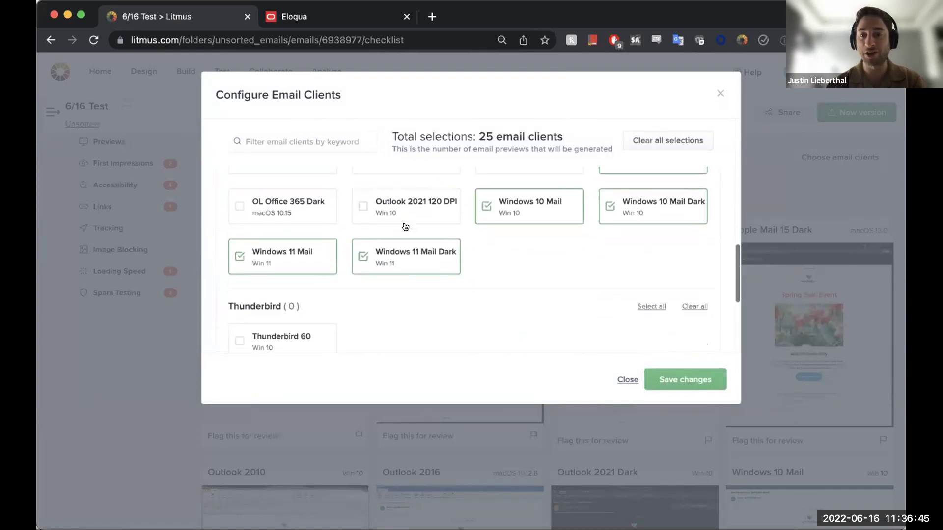
scroll(405, 226, "up", 8)
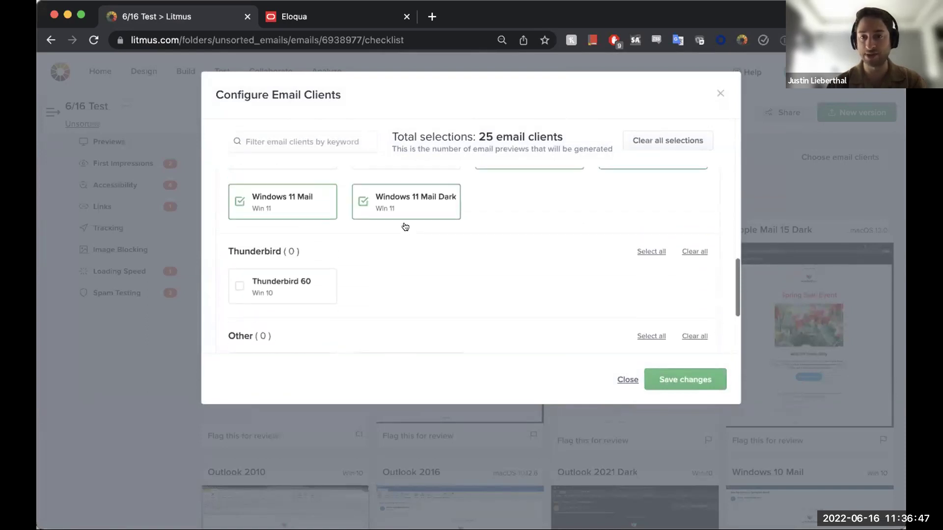
scroll(405, 227, "up", 5)
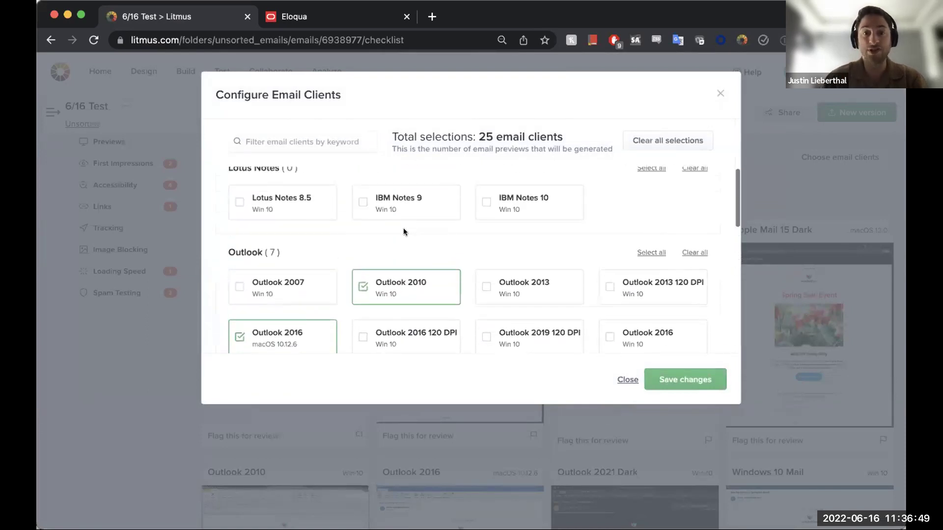
scroll(338, 214, "down", 10)
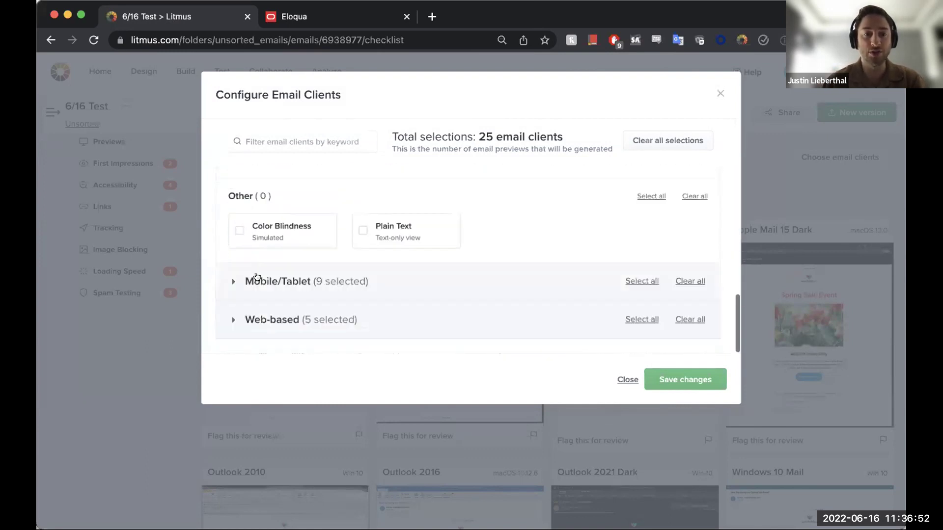
left_click(285, 279)
scroll(291, 275, "down", 10)
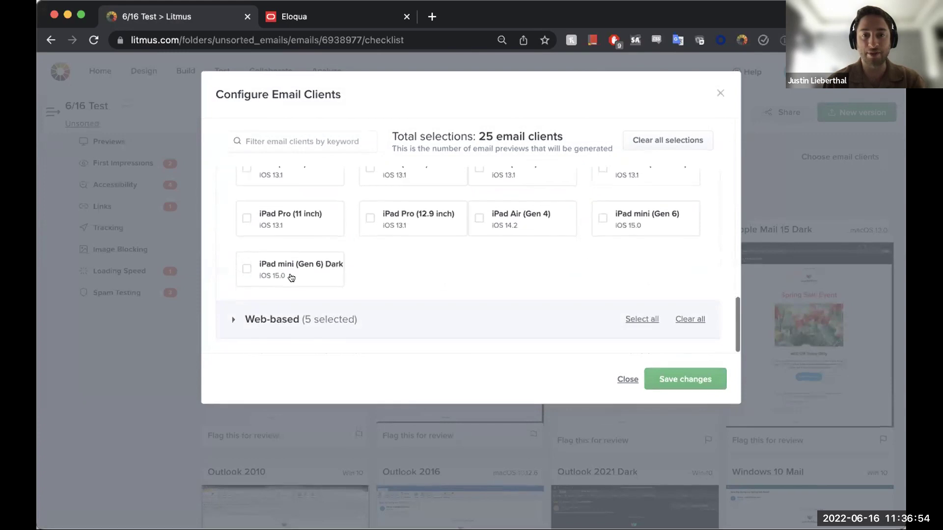
left_click(273, 314)
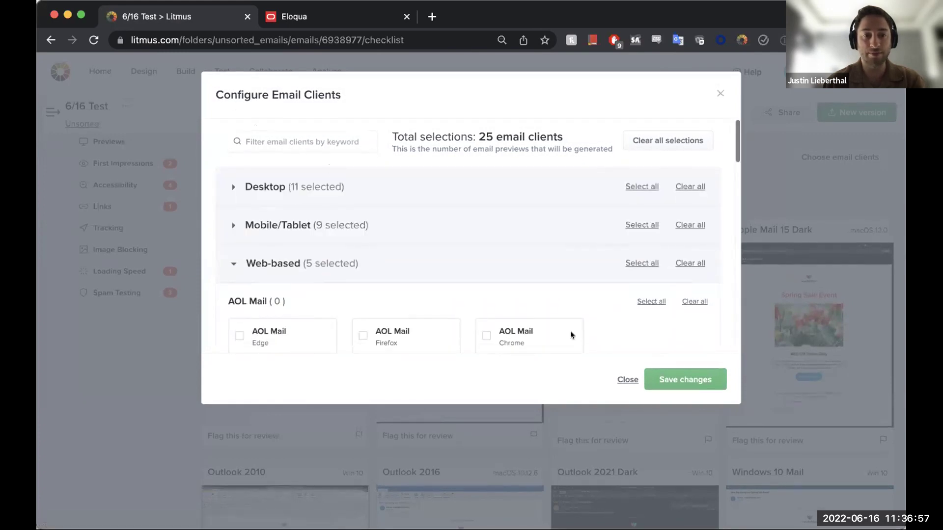
left_click(794, 173)
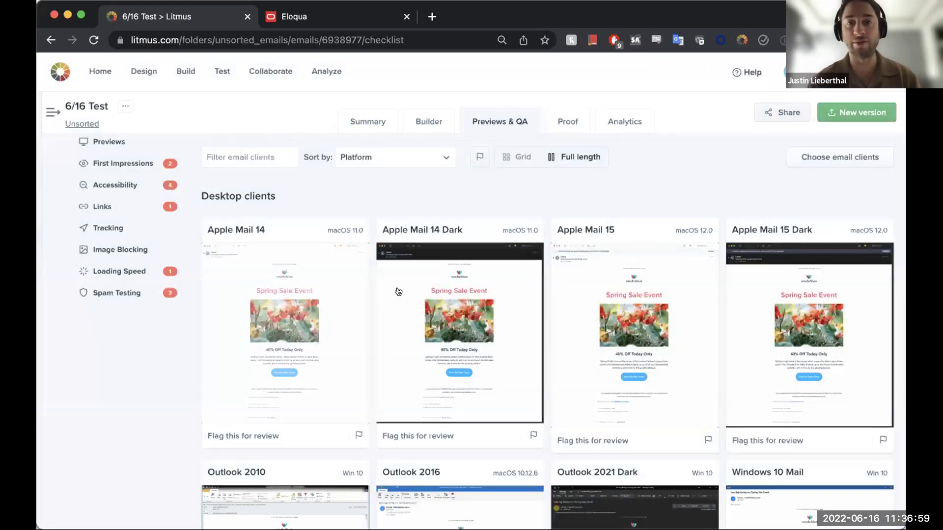
Examine how the email renders in the Outlook, Windows Mail and Gmail App previews, including dark mode
scroll(405, 295, "down", 6)
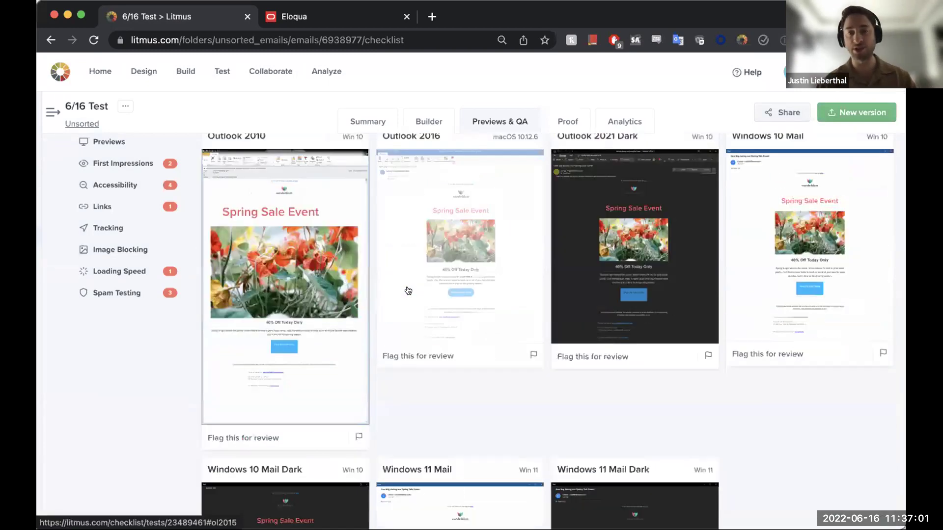
scroll(413, 284, "down", 8)
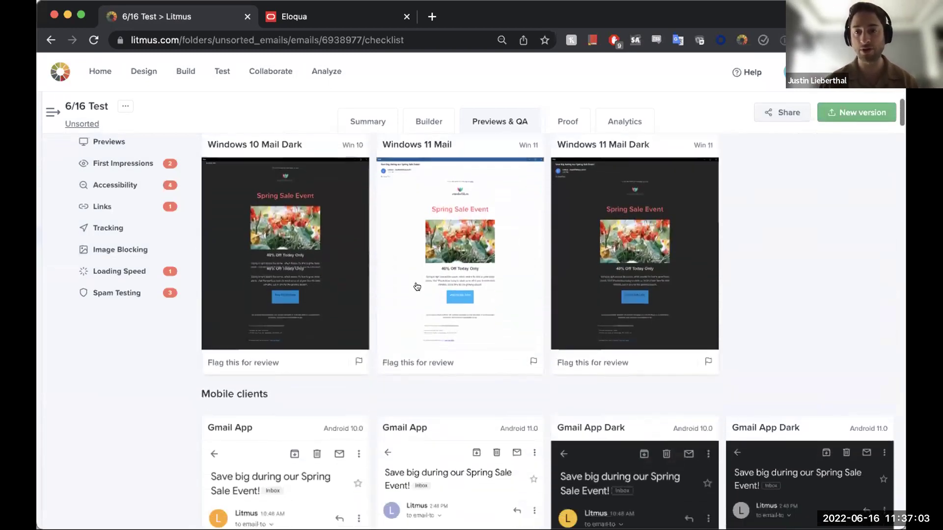
scroll(416, 286, "down", 10)
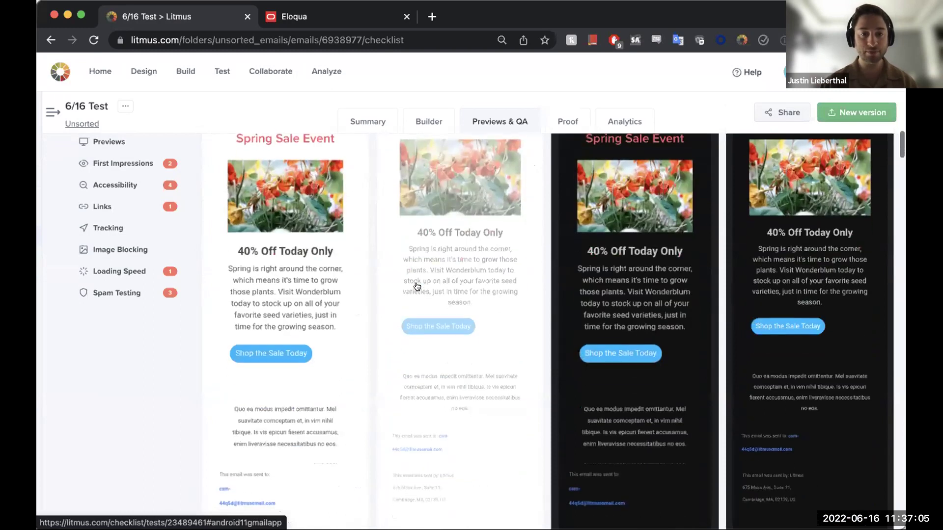
Look over the remaining mobile, web-based and recommended client previews of the email
scroll(417, 287, "down", 15)
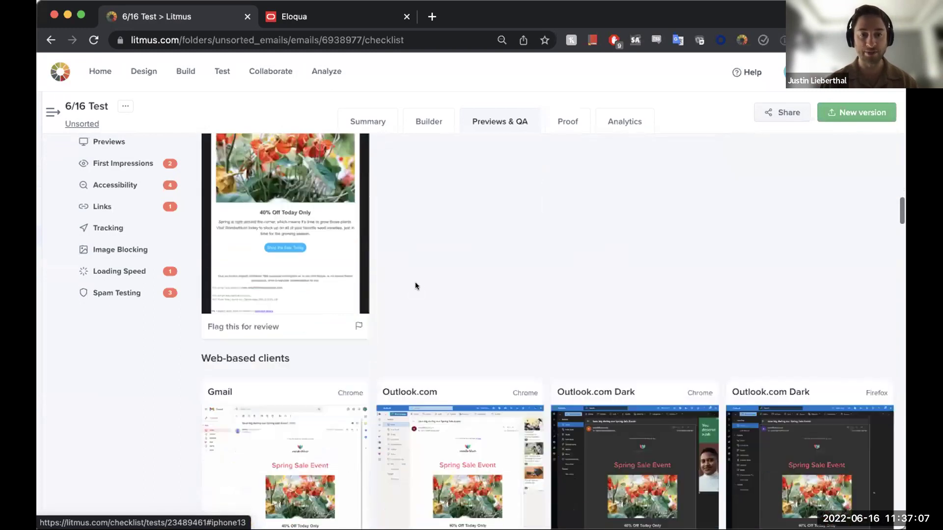
scroll(417, 287, "down", 12)
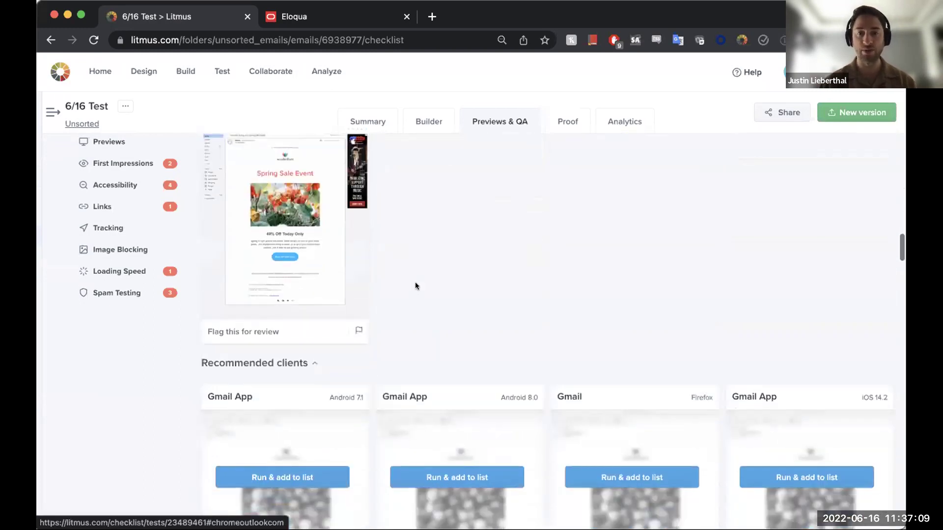
scroll(416, 286, "down", 10)
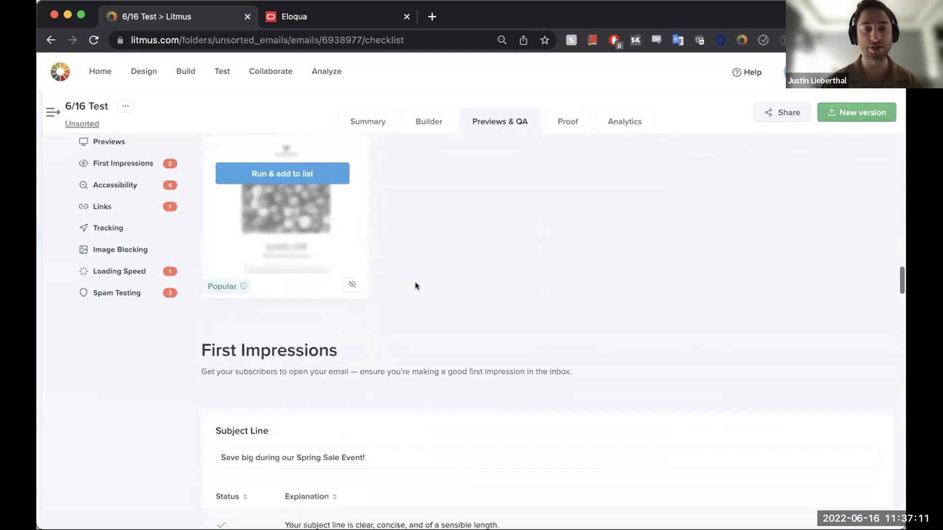
Review the First Impressions checks for subject line, from name, reply-to and preview text
scroll(416, 286, "down", 3)
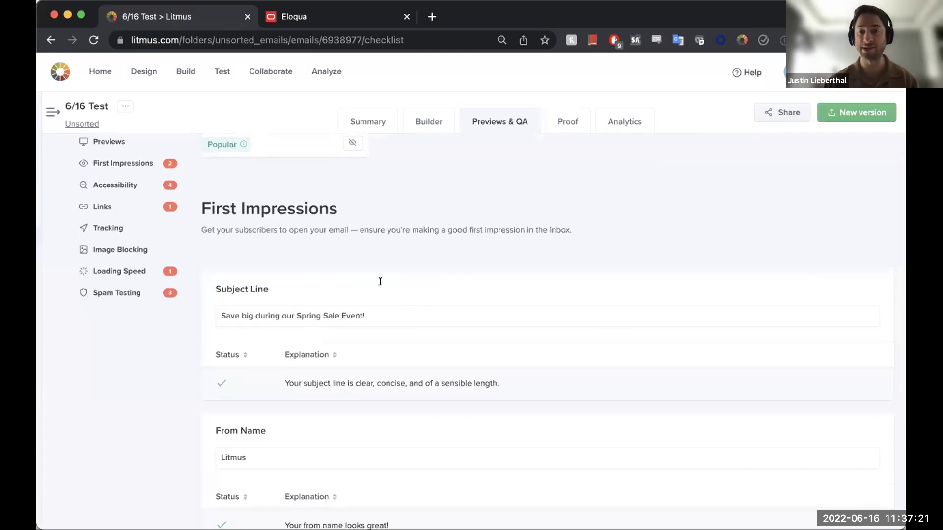
scroll(381, 281, "down", 2)
scroll(382, 282, "down", 4)
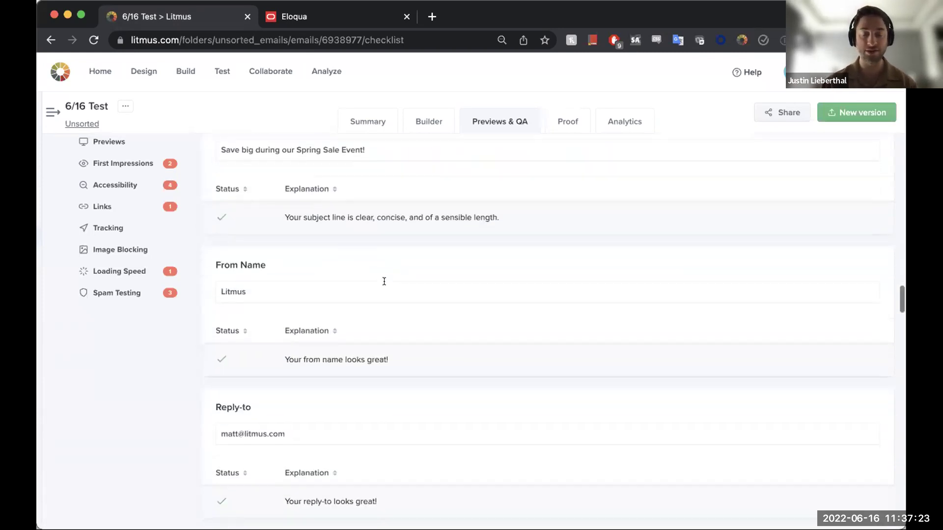
scroll(384, 284, "down", 1)
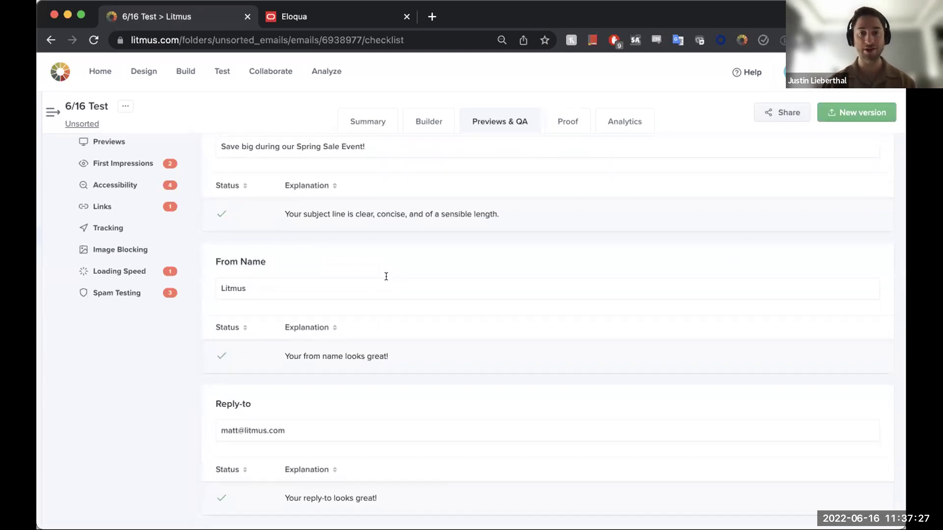
scroll(385, 281, "up", 1)
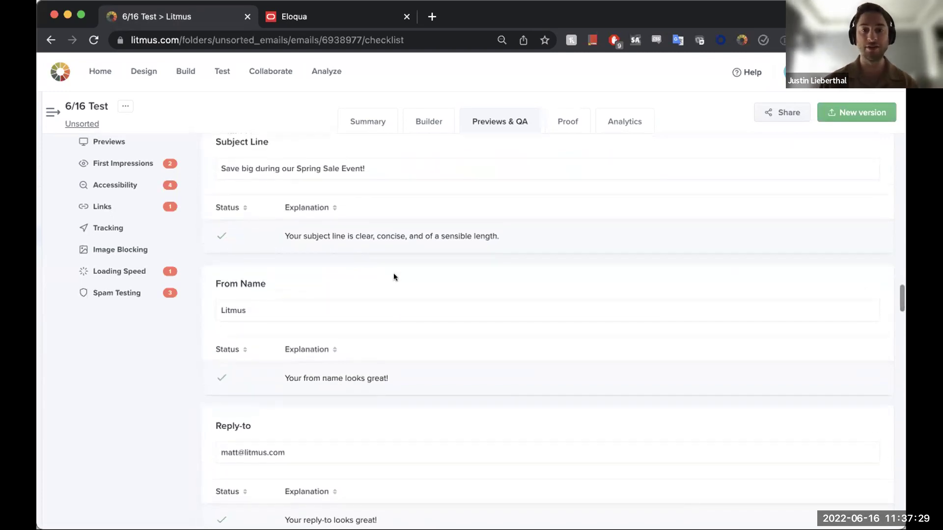
scroll(393, 273, "up", 1)
scroll(394, 274, "down", 5)
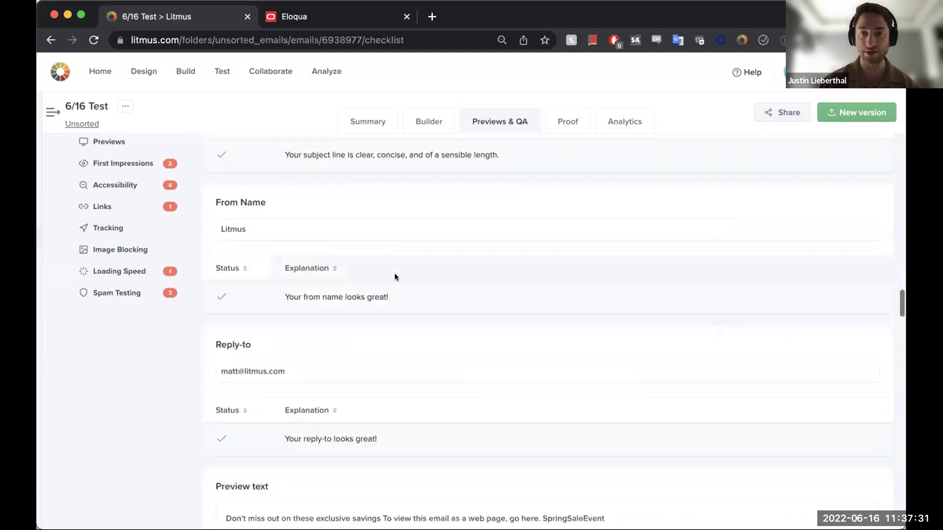
scroll(395, 276, "down", 10)
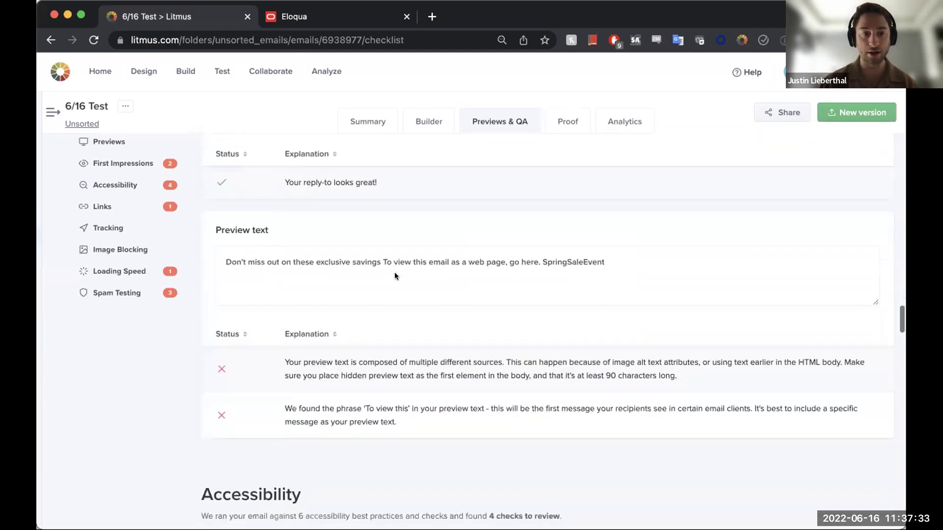
Review the Accessibility checks, briefly expanding the missing "alt" attribute item, and look over the passed audits
scroll(397, 276, "down", 3)
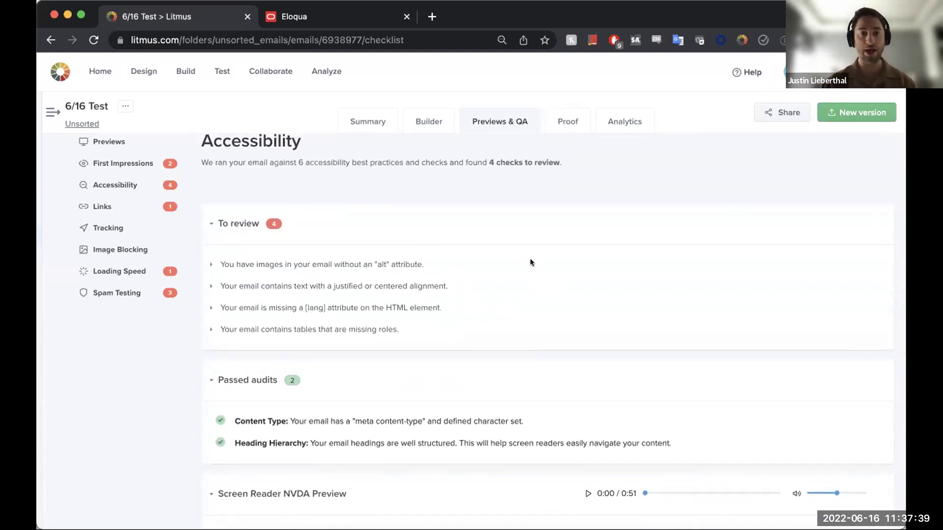
scroll(530, 260, "down", 1)
left_click(332, 248)
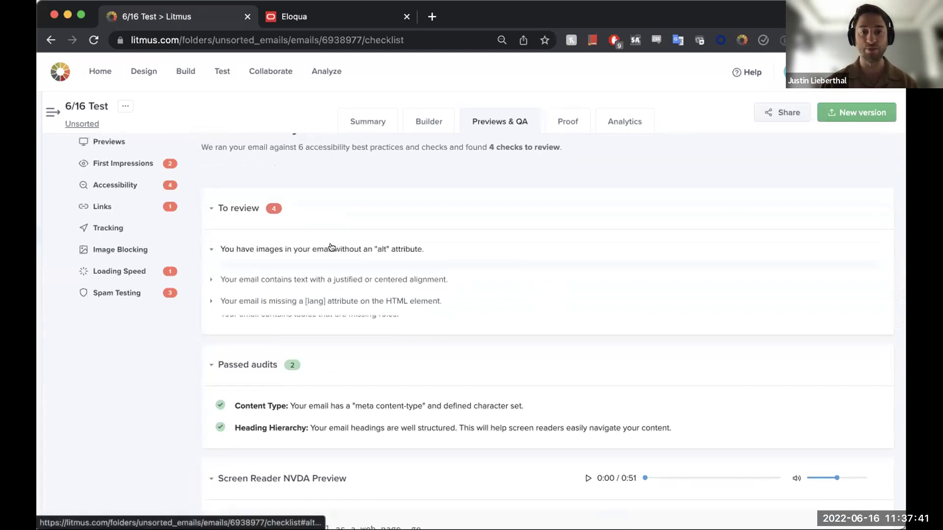
scroll(329, 246, "down", 3)
left_click(340, 192)
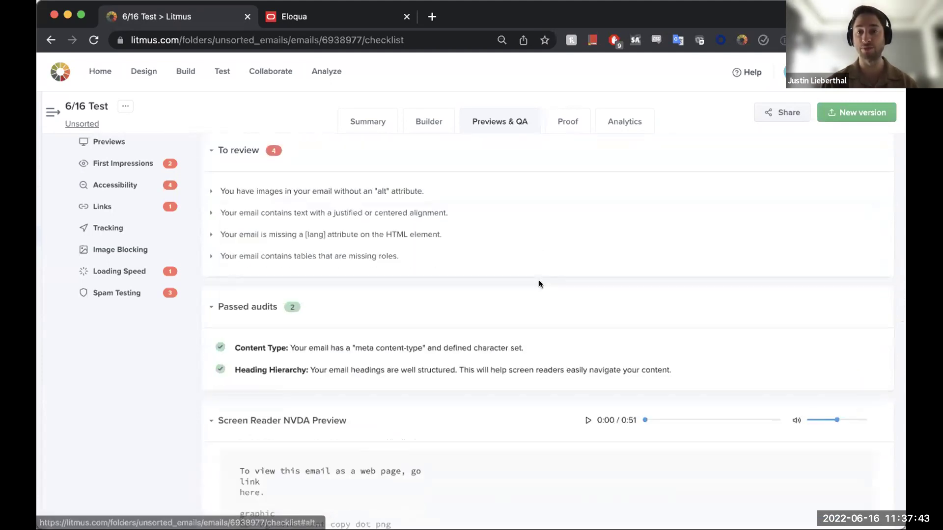
scroll(541, 278, "down", 3)
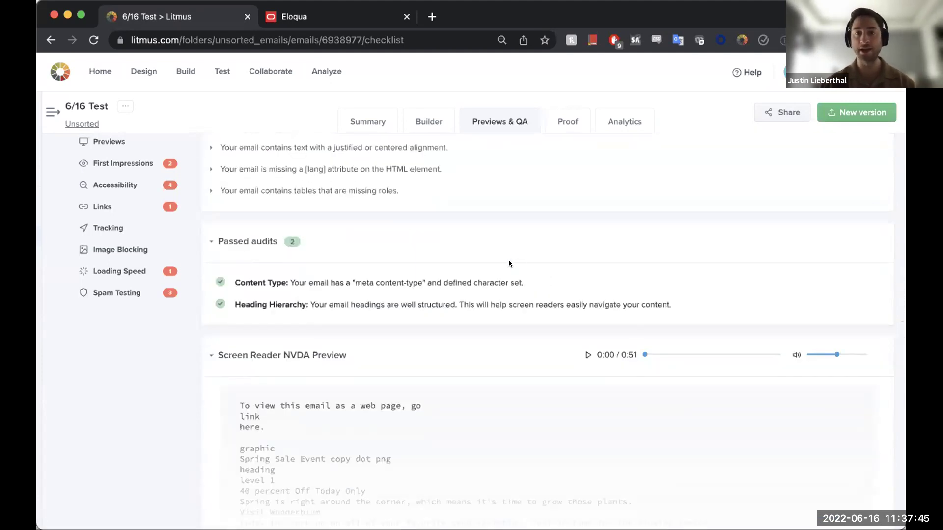
scroll(459, 254, "down", 2)
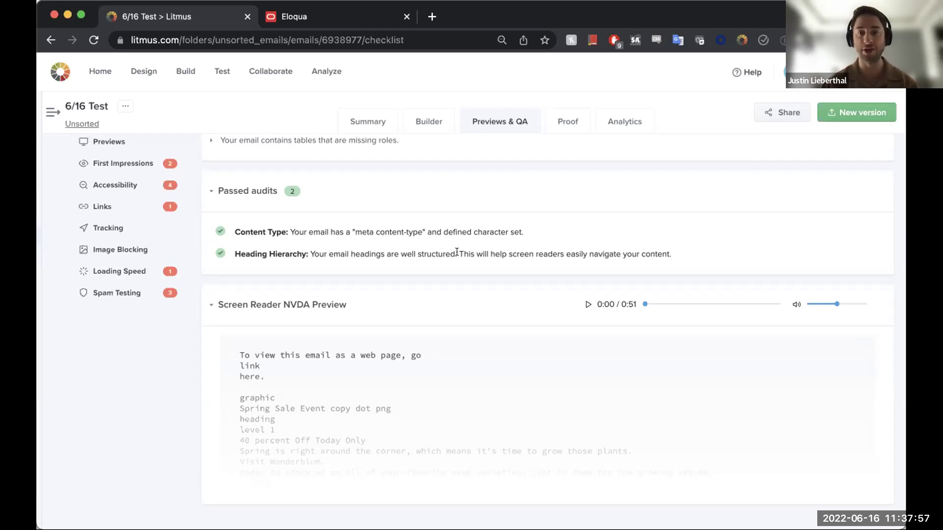
Expand the Screen Reader NVDA Preview transcript and read through it
scroll(457, 256, "down", 3)
left_click(378, 318)
scroll(446, 274, "down", 1)
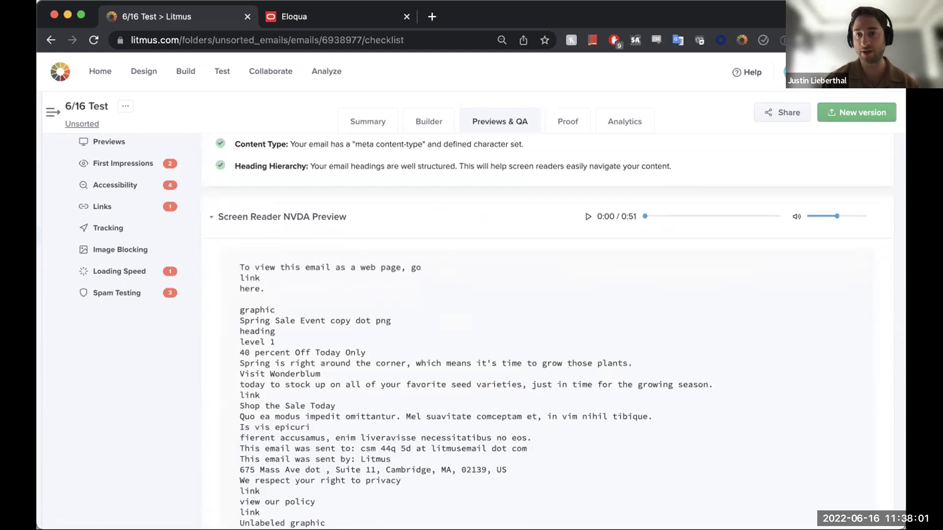
scroll(506, 208, "down", 1)
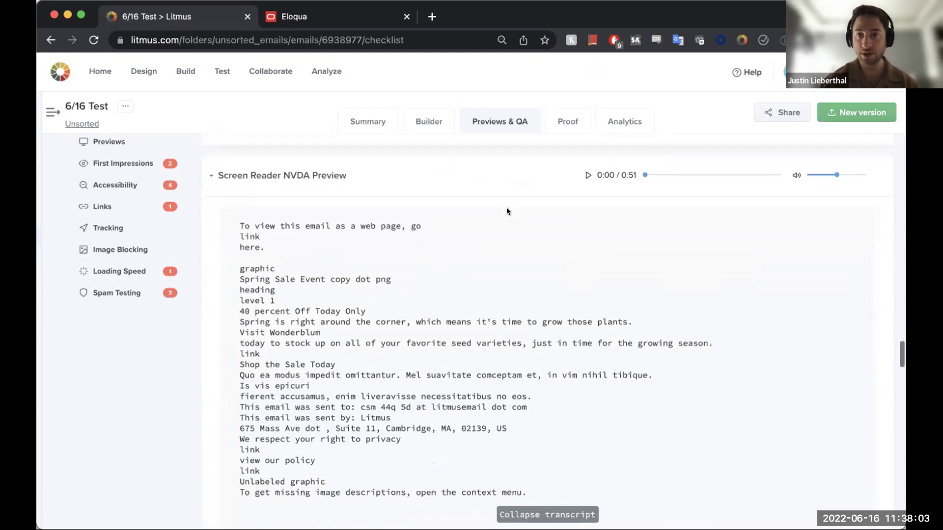
scroll(511, 229, "down", 1)
scroll(512, 229, "up", 1)
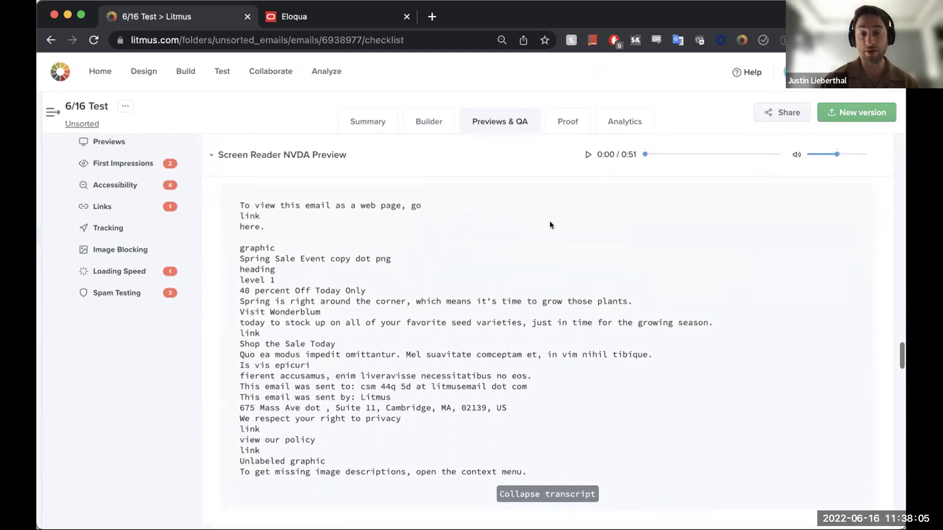
scroll(454, 202, "down", 2)
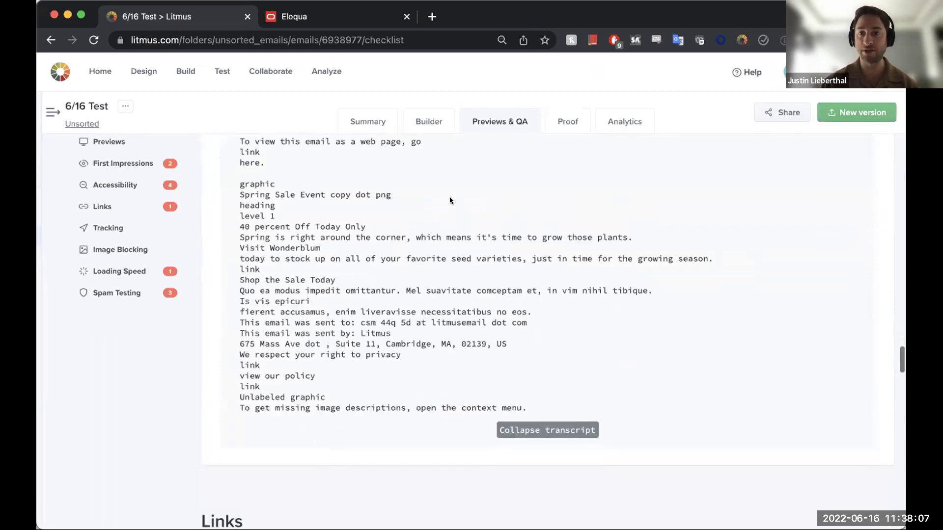
Look through the Links, Tracking, Image Blocking and Loading Speed results of the email
scroll(456, 200, "down", 6)
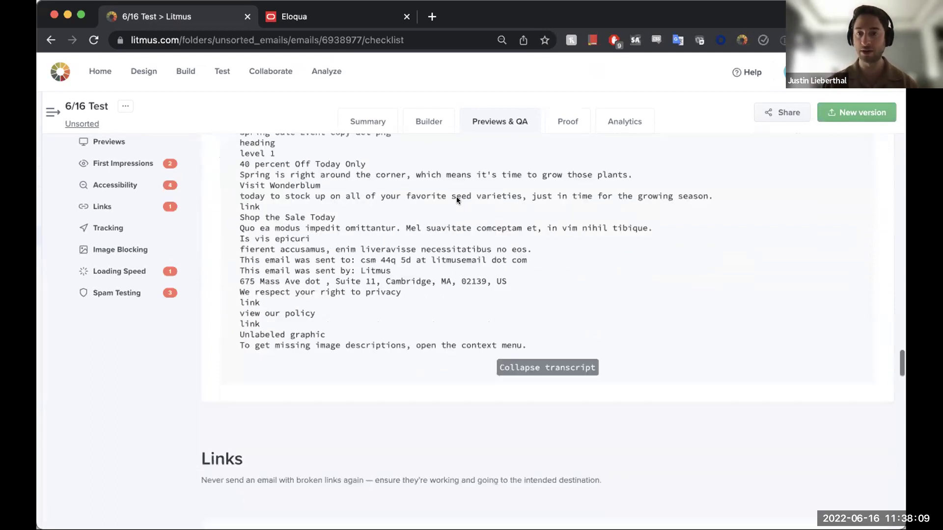
scroll(457, 200, "down", 10)
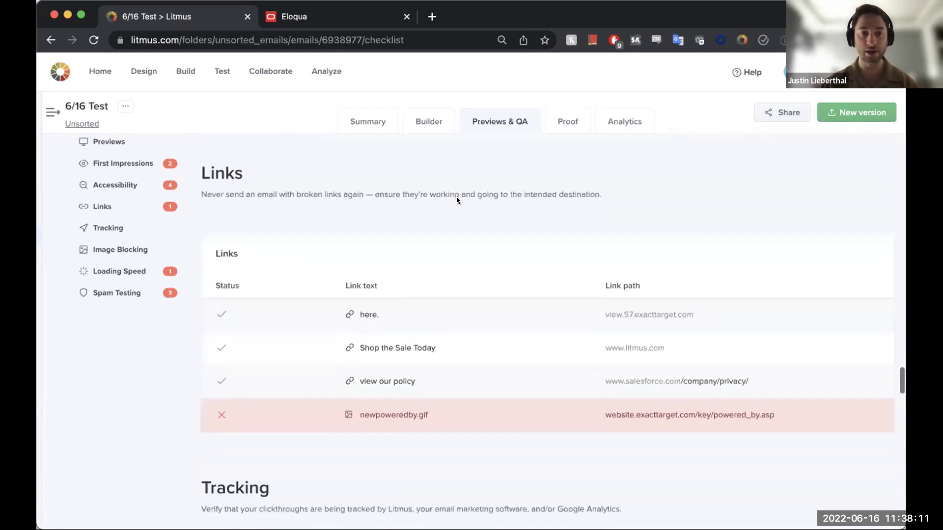
scroll(456, 200, "down", 16)
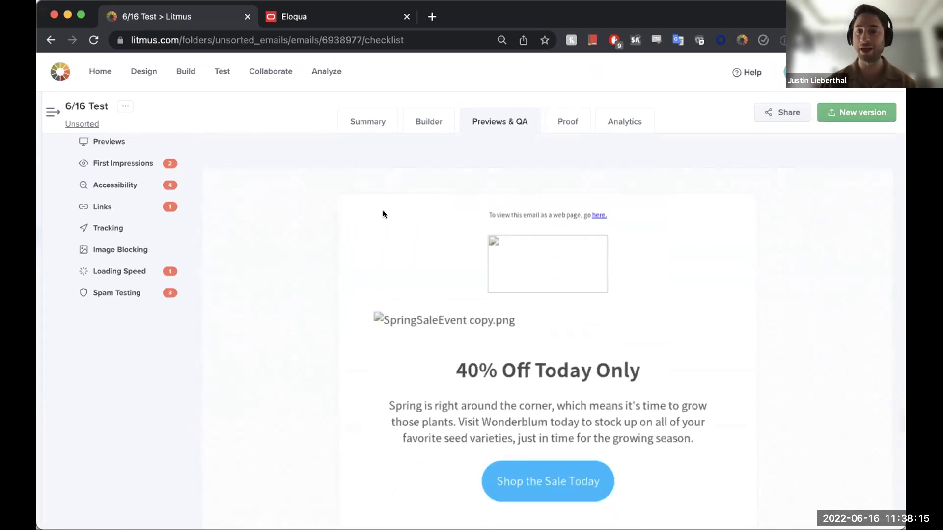
scroll(382, 210, "down", 13)
scroll(383, 213, "down", 13)
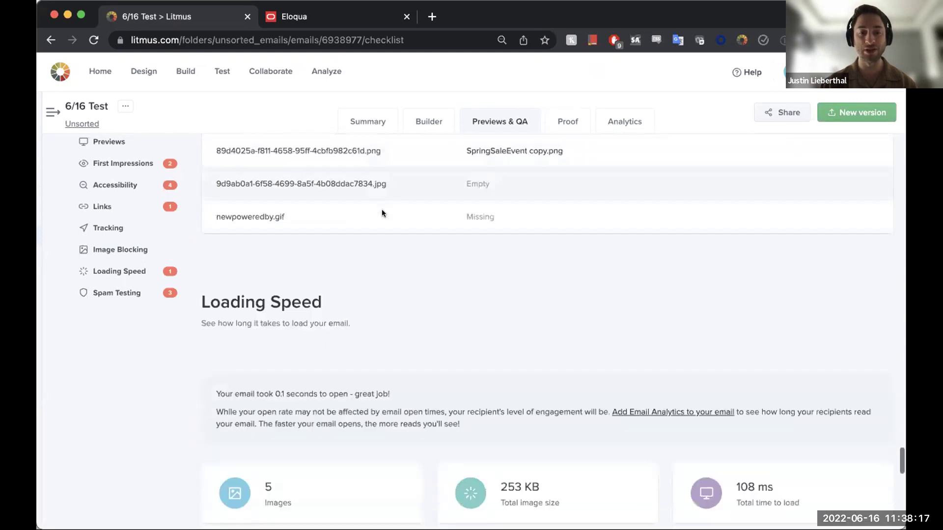
scroll(382, 214, "down", 11)
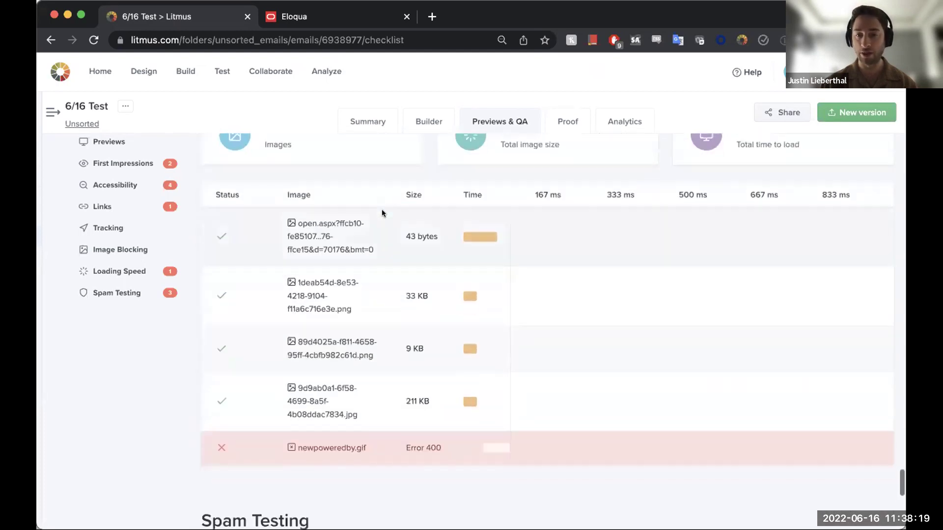
Examine the DKIM and DMARC items listed for review in Spam Testing, collapsing their details again
scroll(382, 213, "down", 1)
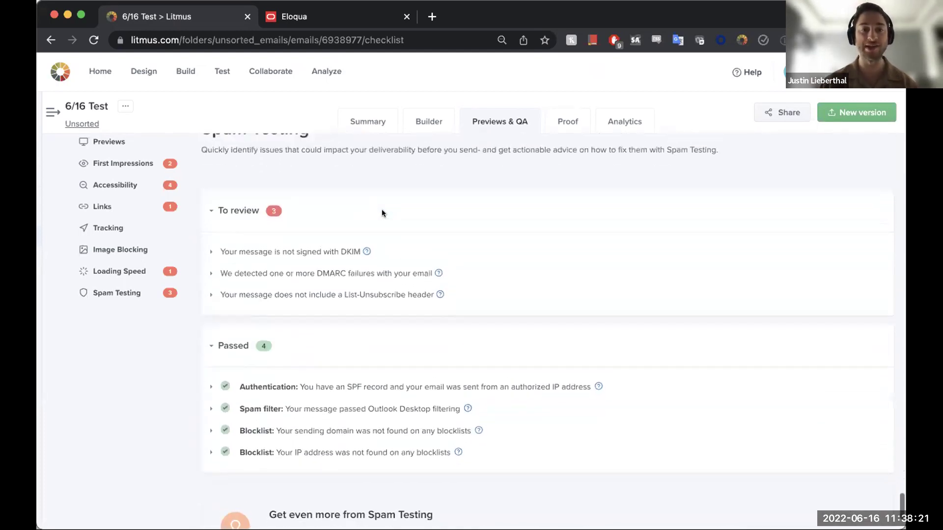
scroll(381, 212, "up", 1)
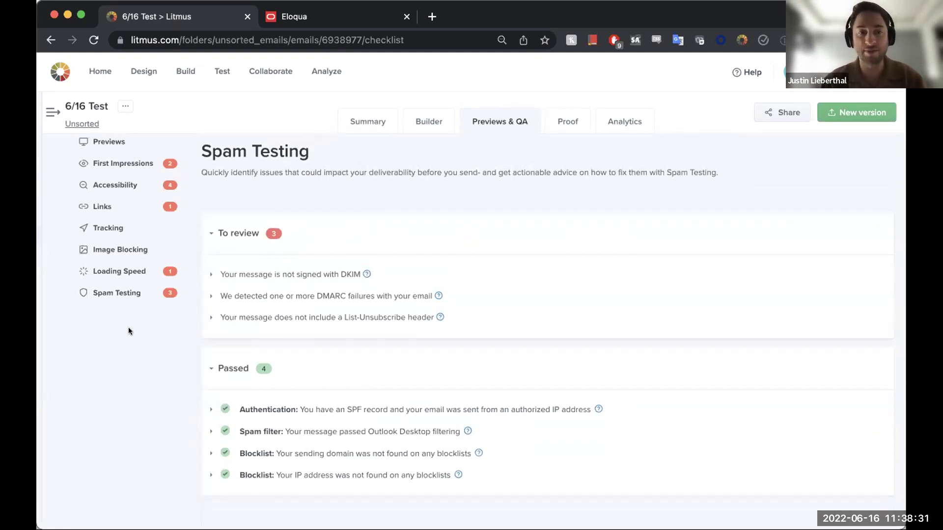
left_click(331, 294)
left_click(330, 275)
left_click(331, 293)
left_click(331, 293)
Expand the passed blocklist checks for the IP address and the sending domain in Spam Testing
scroll(391, 281, "down", 3)
left_click(331, 373)
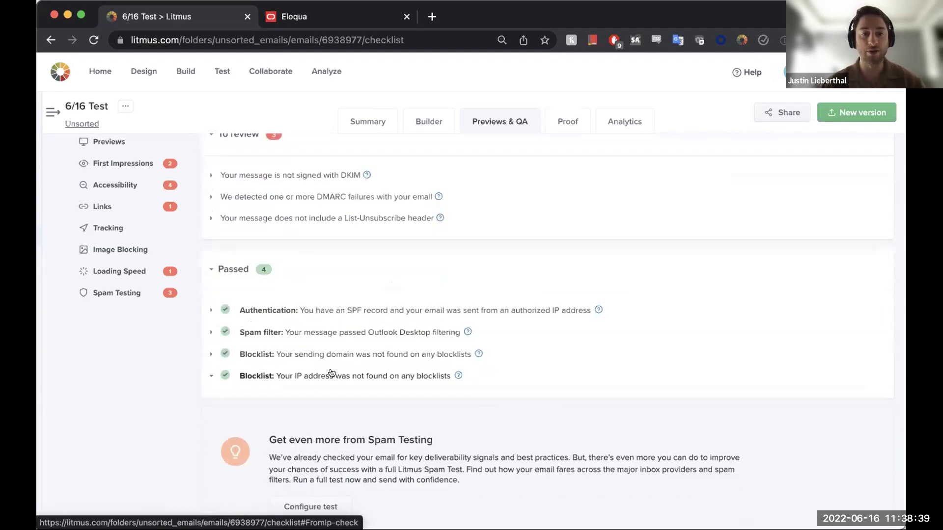
left_click(299, 354)
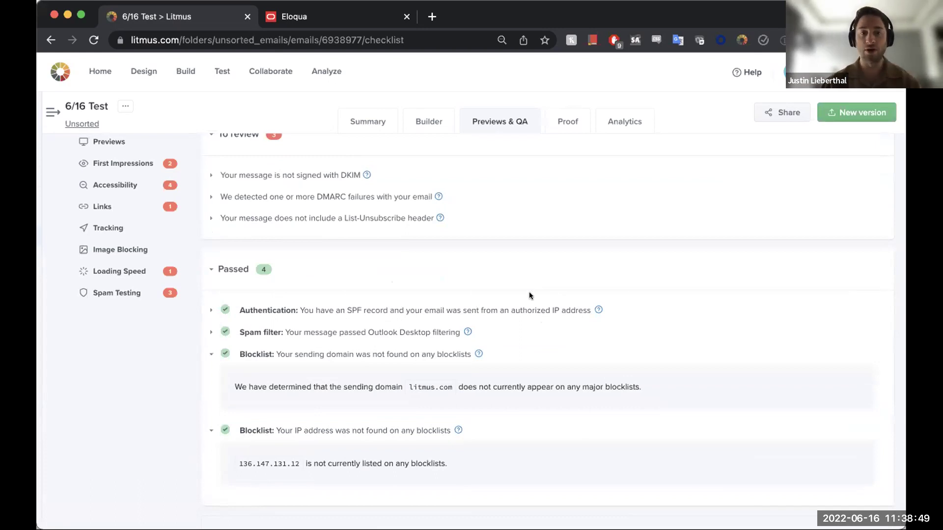
scroll(578, 276, "up", 1)
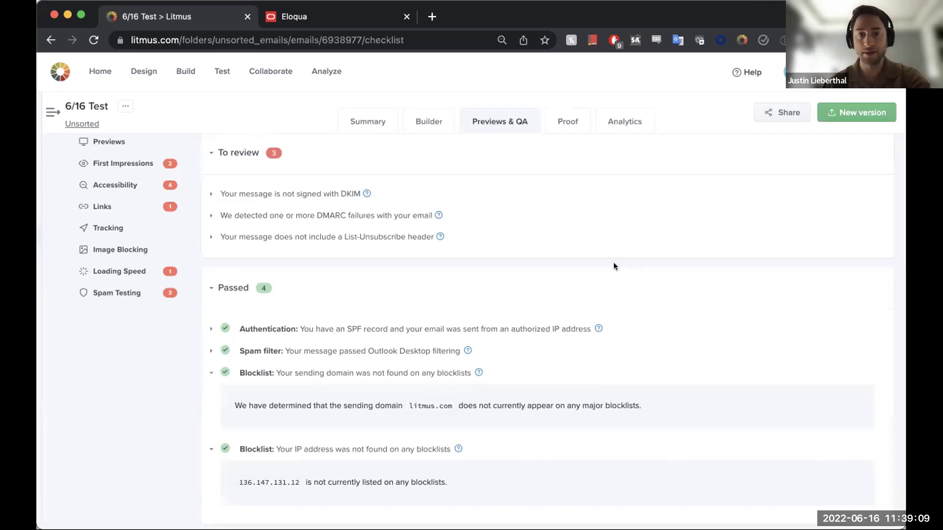
Open the Proof view of the 6/16 Test email and look over its desktop version
scroll(603, 226, "up", 20)
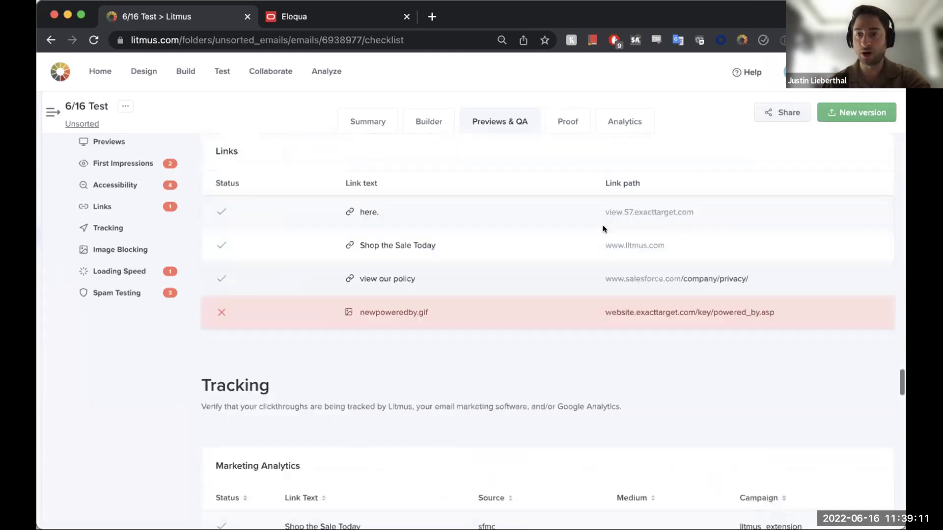
scroll(602, 225, "up", 20)
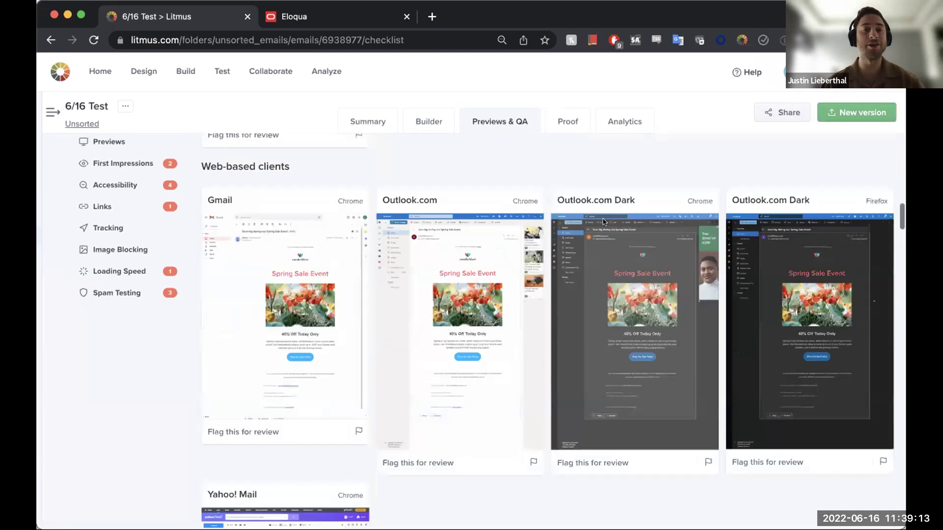
scroll(604, 222, "up", 20)
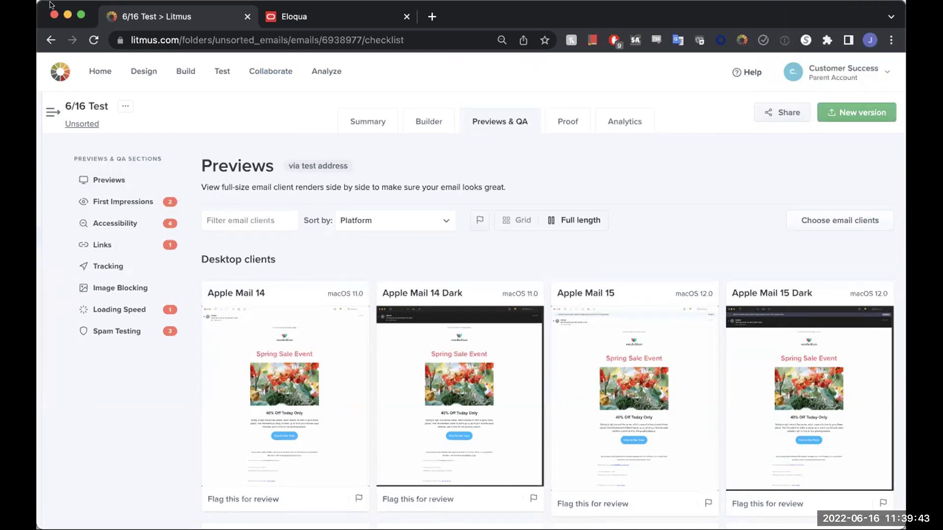
left_click(565, 120)
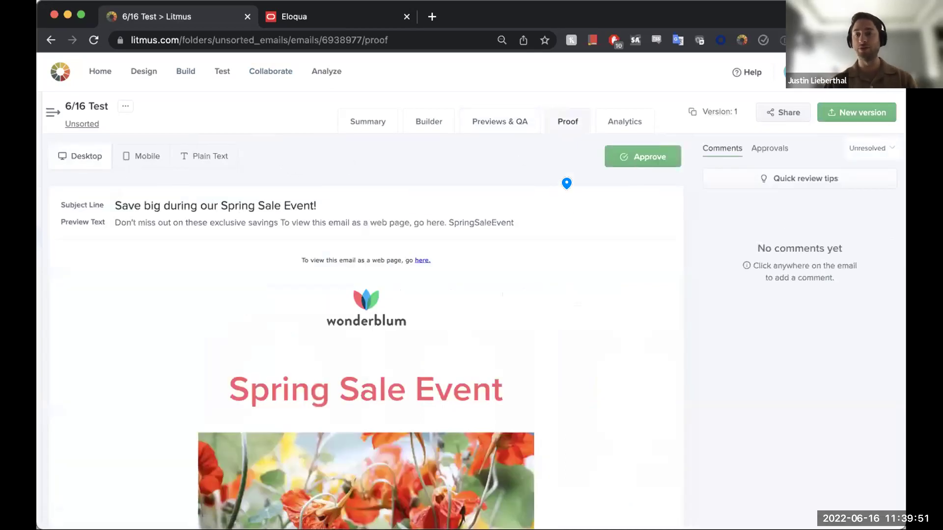
scroll(572, 221, "down", 3)
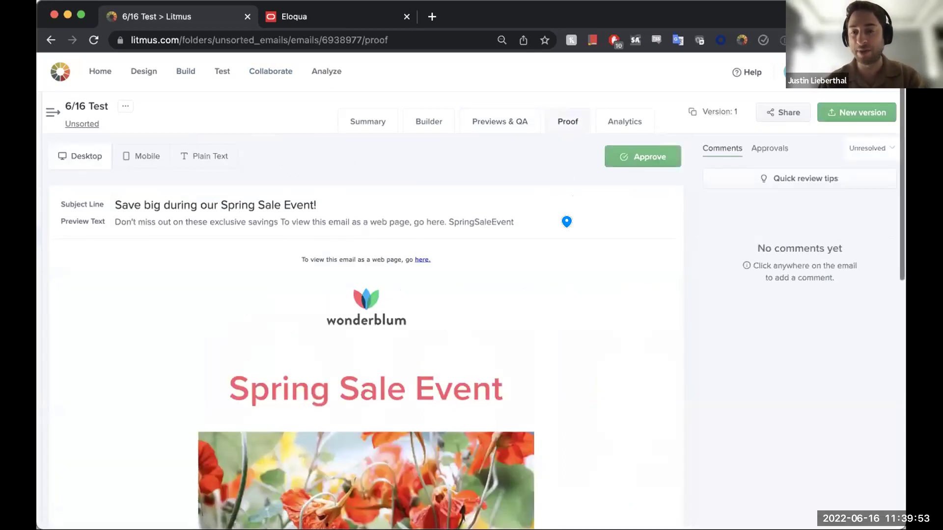
scroll(568, 220, "down", 3)
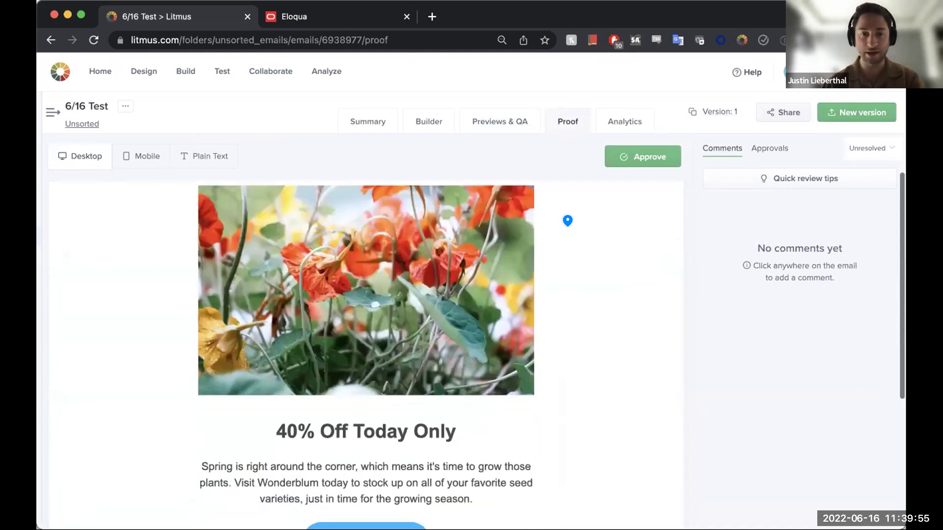
Post a comment on the flower image in the proof reading "new image" that mentions the Creative Team
scroll(565, 226, "up", 2)
left_click(407, 304)
left_click(399, 271)
left_click(753, 216)
type("new image @")
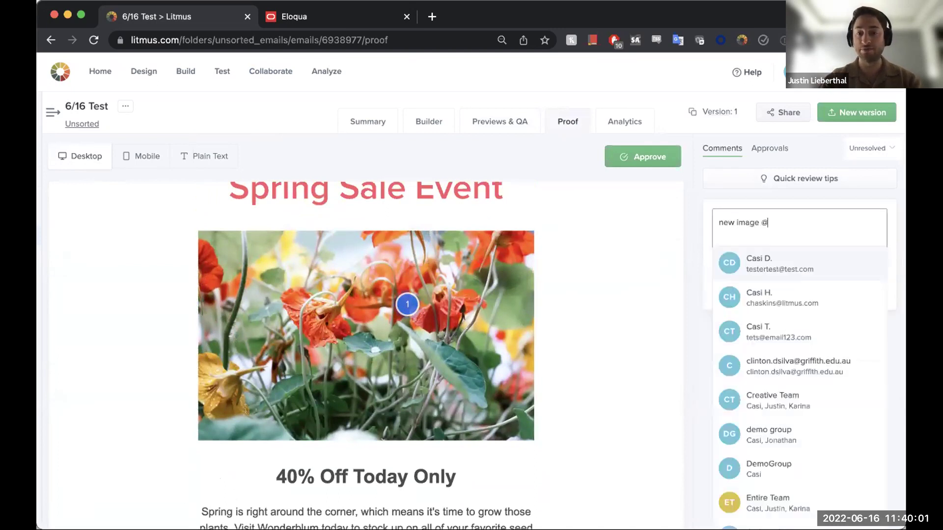
left_click(778, 402)
left_click(724, 289)
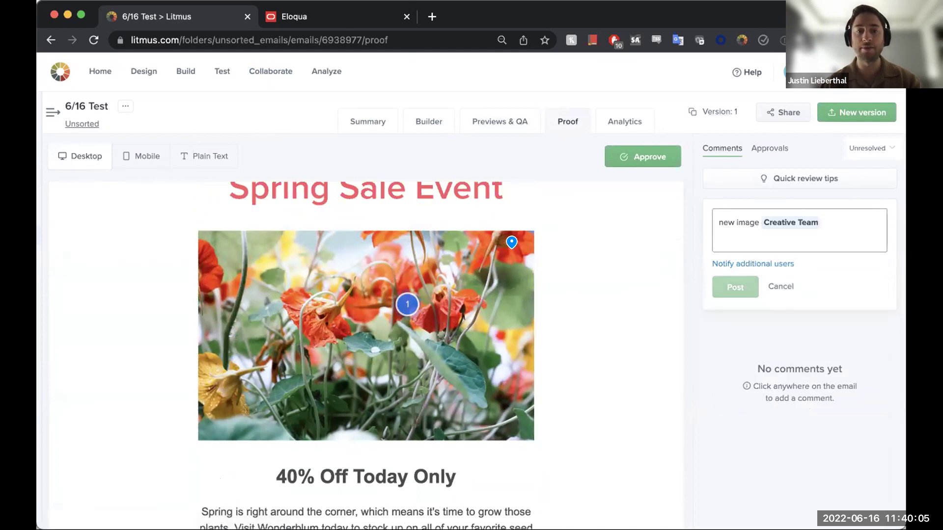
Post the comment "50%" on the selected headline text "40% Off Today Only" in the proof
scroll(569, 256, "up", 2)
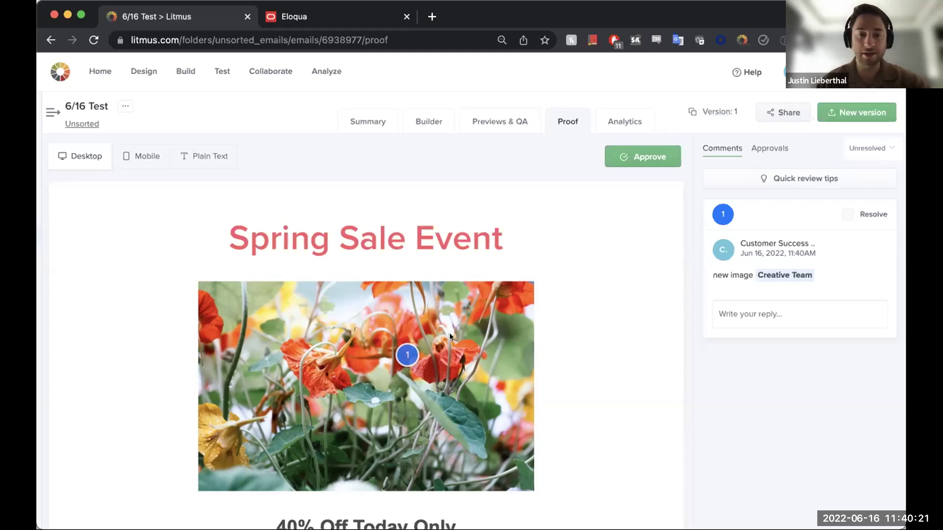
scroll(466, 335, "down", 2)
scroll(466, 335, "down", 4)
left_click_drag(276, 367, 458, 369)
left_click(429, 343)
type("50%")
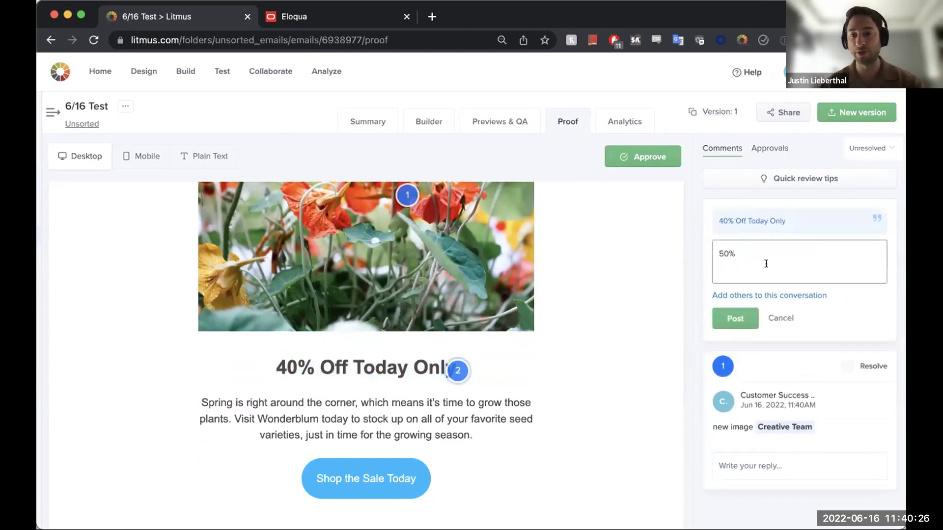
left_click(735, 319)
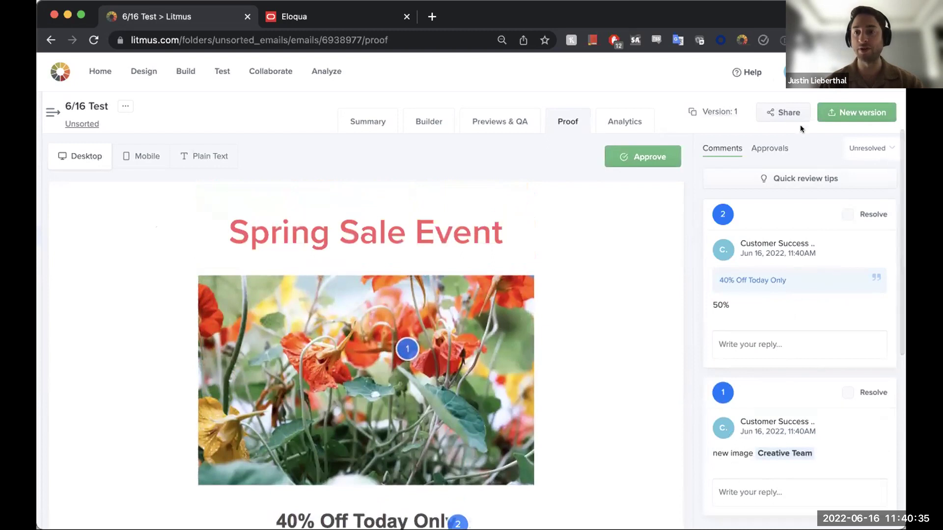
Make the proof public with a share link, and close the sharing dialog
left_click(788, 113)
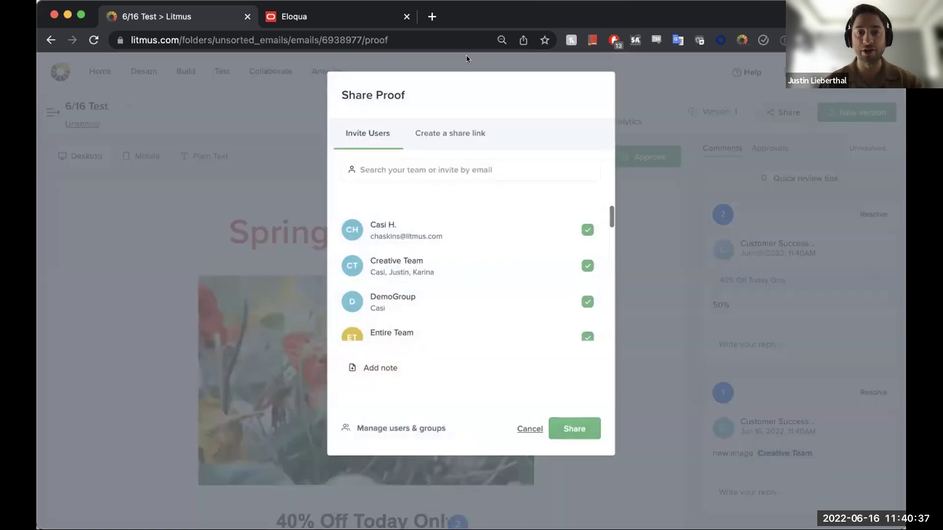
left_click(468, 132)
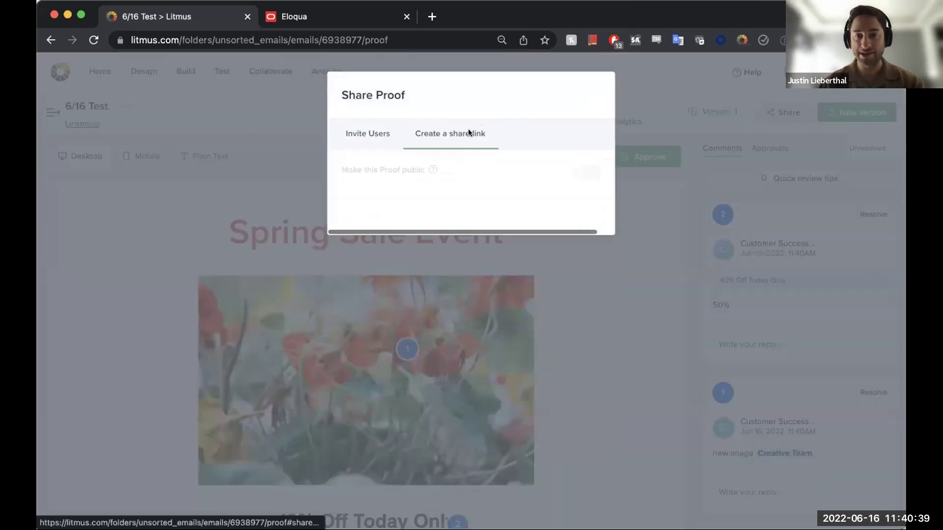
left_click(572, 171)
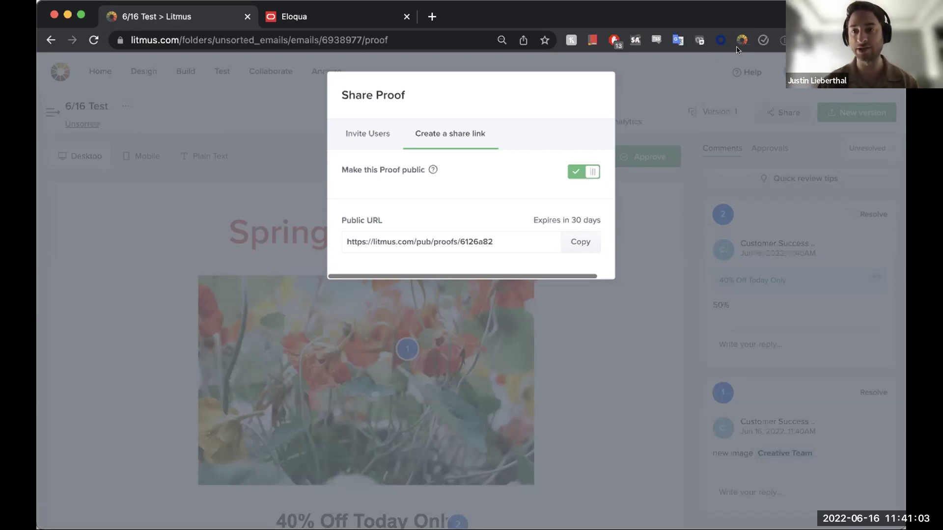
left_click(644, 224)
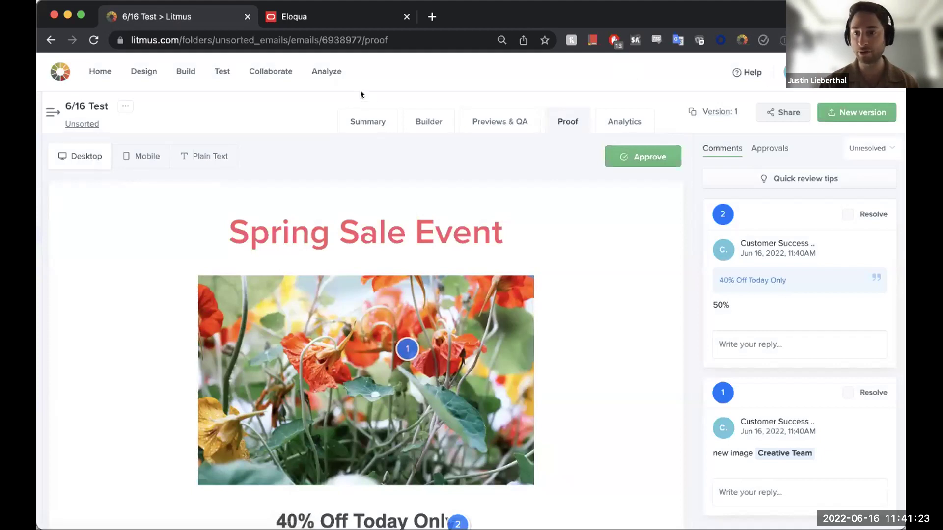
Examine the analytics summary of the Spectacular Fall Blooms Flower Sale email from the Aggregate Report
left_click(325, 74)
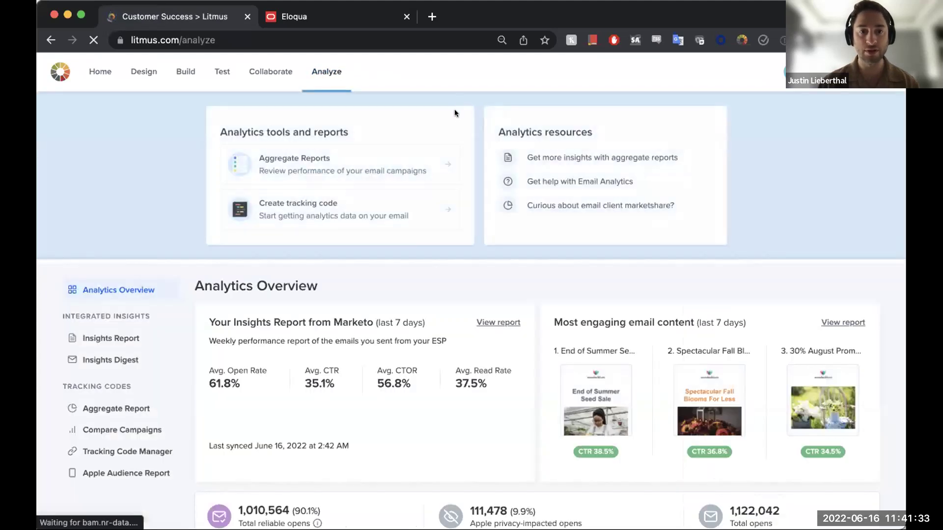
left_click(349, 160)
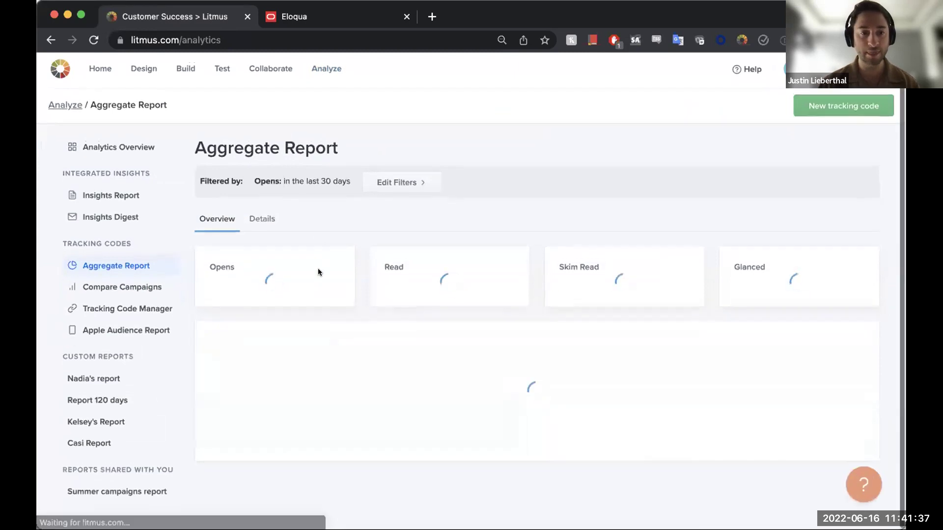
left_click(306, 421)
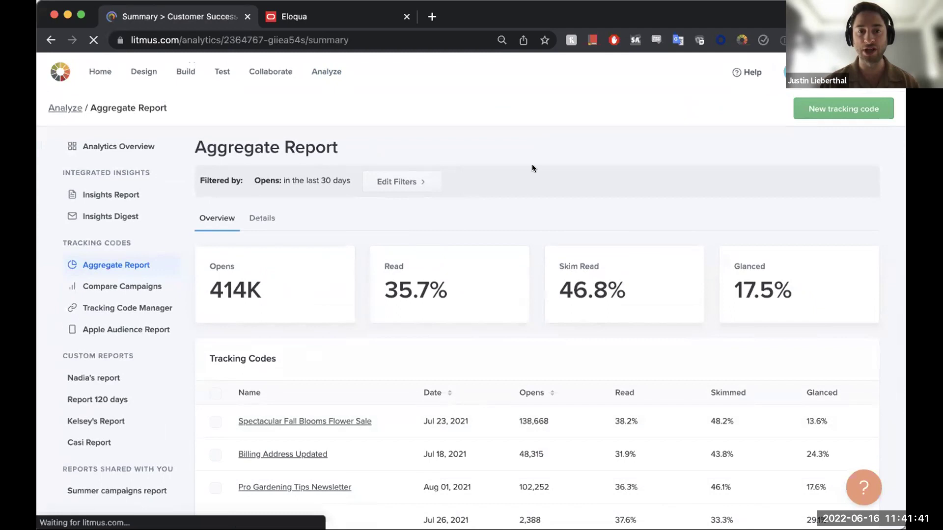
scroll(753, 122, "down", 1)
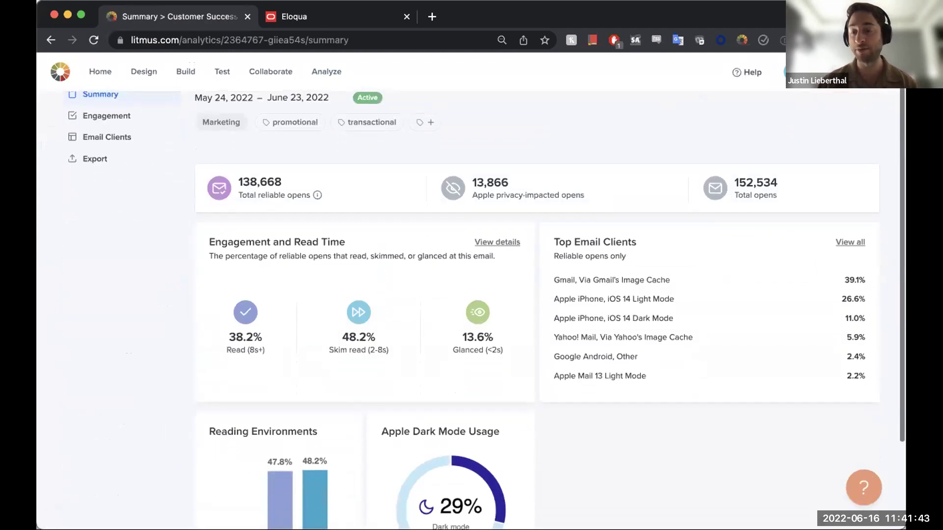
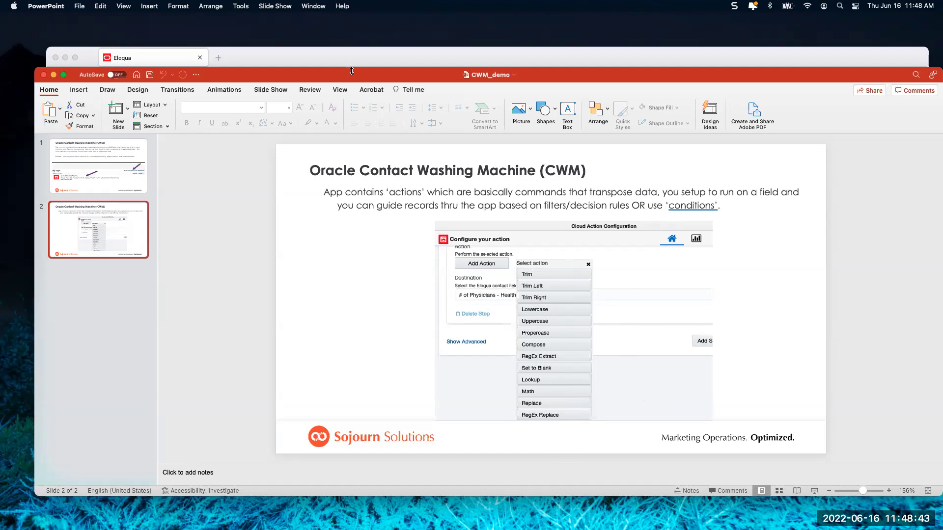
Switch to the Eloqua campaign in Firefox, and locate the Contact Washing Machine action in the full list of campaign steps
left_click(343, 55)
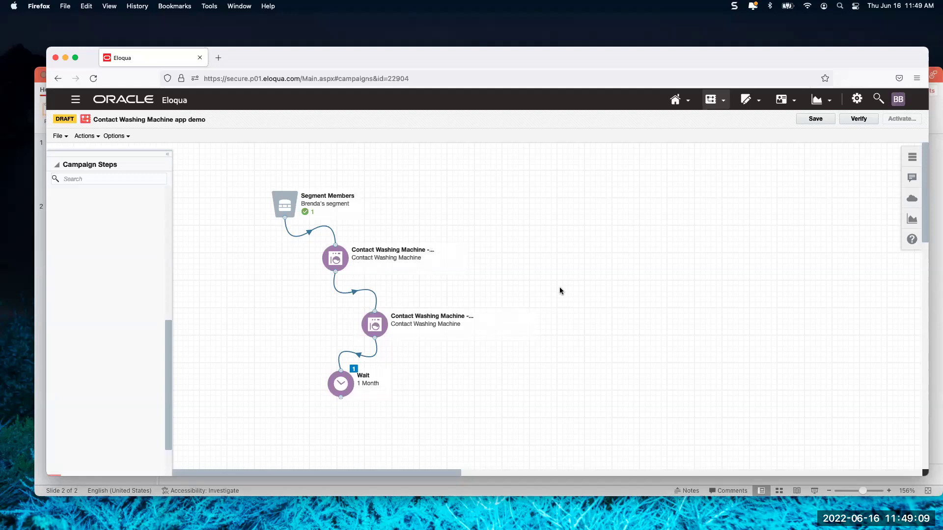
left_click(120, 166)
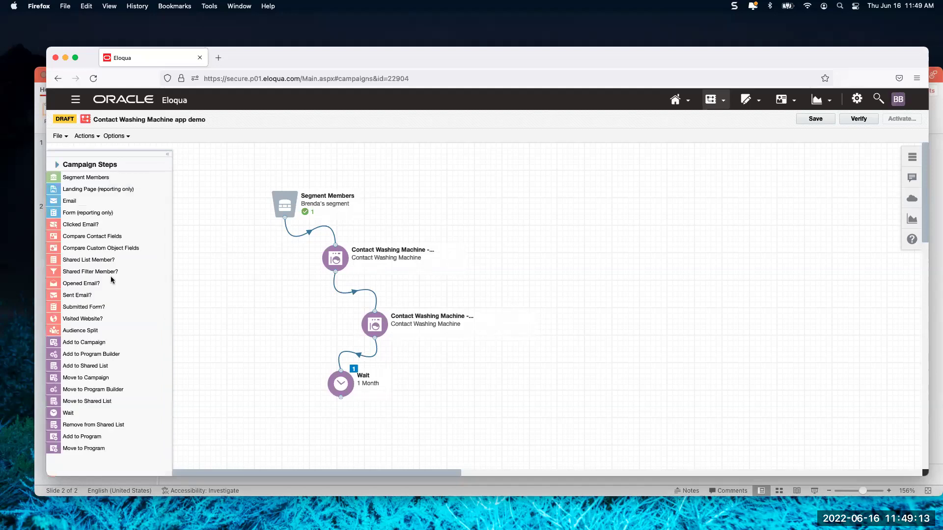
left_click(101, 165)
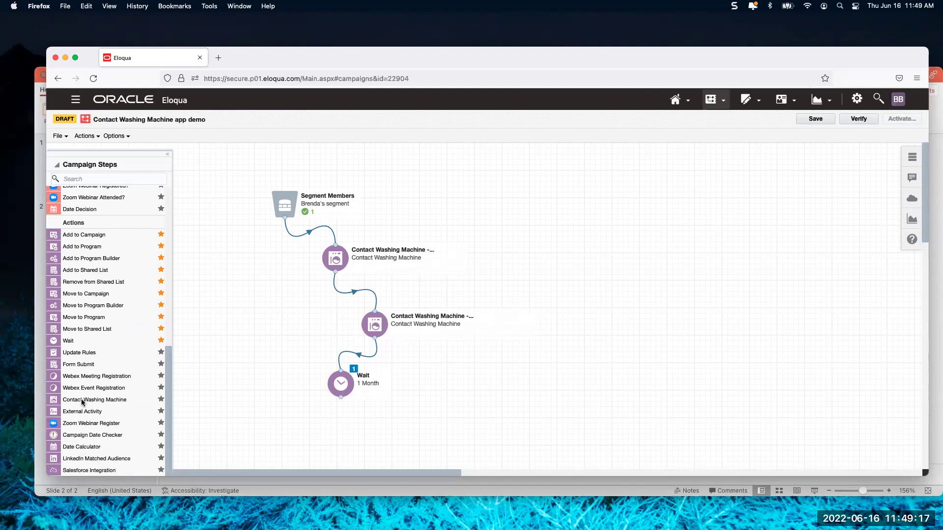
mouse_move(84, 401)
left_mouse_down()
mouse_move(342, 403)
mouse_move(67, 396)
mouse_move(100, 399)
left_mouse_up()
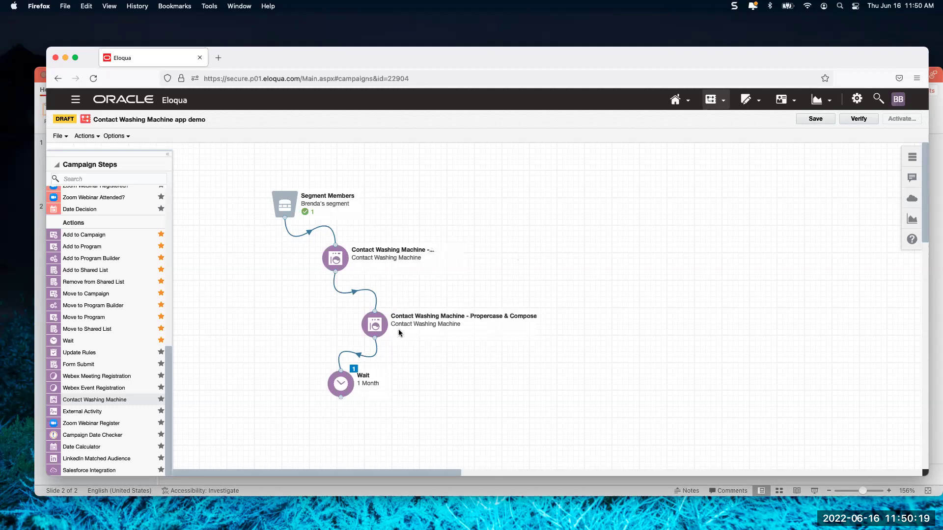
Open the cloud action configuration of the "Contact Washing Machine - Set to blank" step, and look at its source field choices
double_click(344, 270)
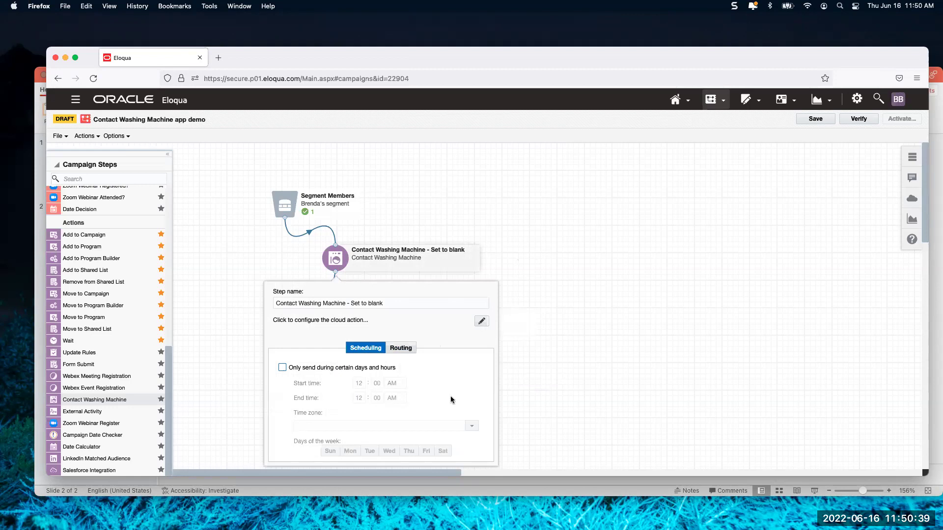
left_click(482, 321)
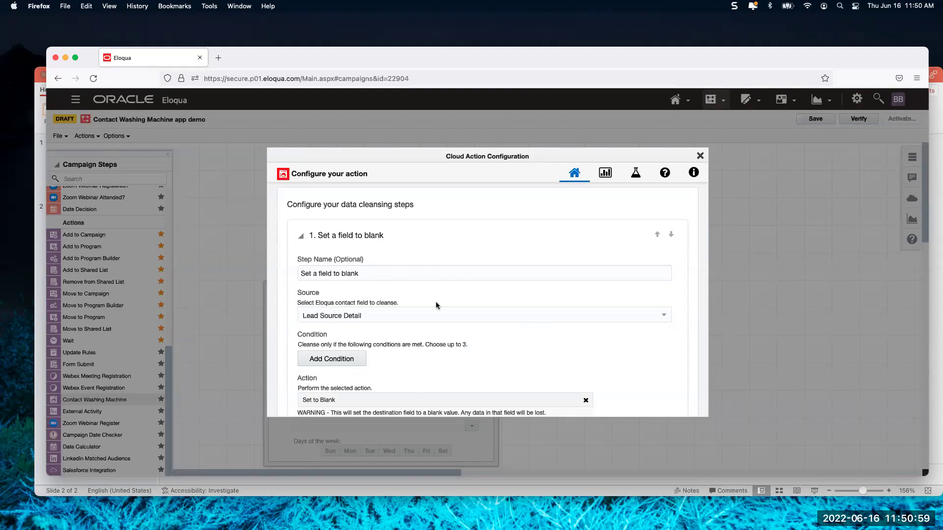
scroll(437, 338, "down", 1)
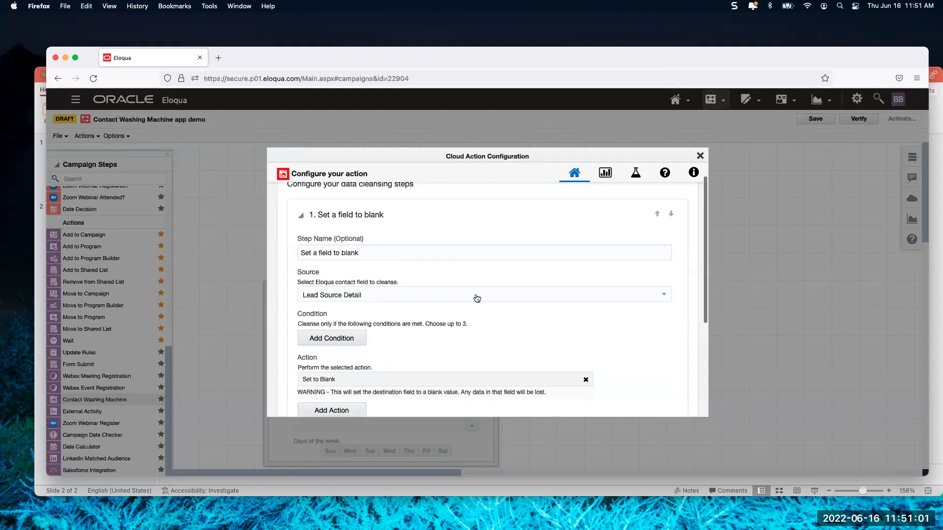
left_click(663, 296)
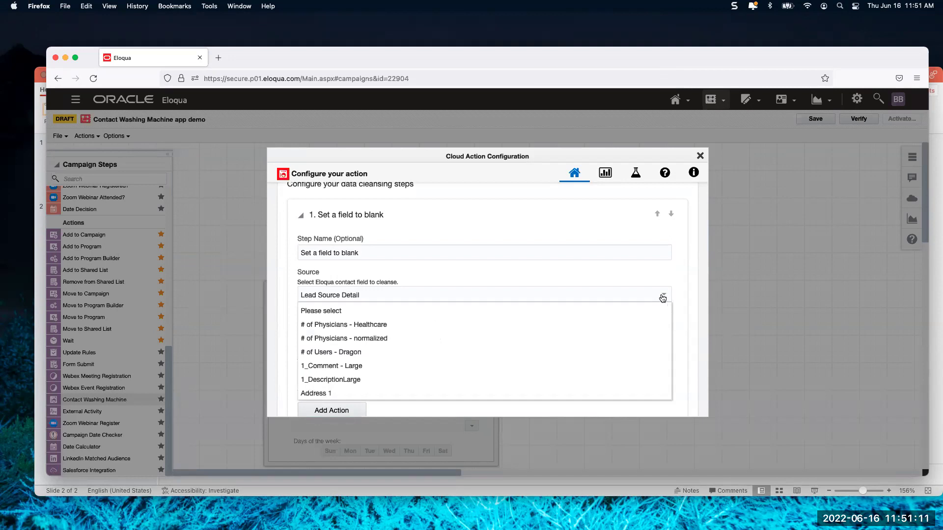
left_click(520, 273)
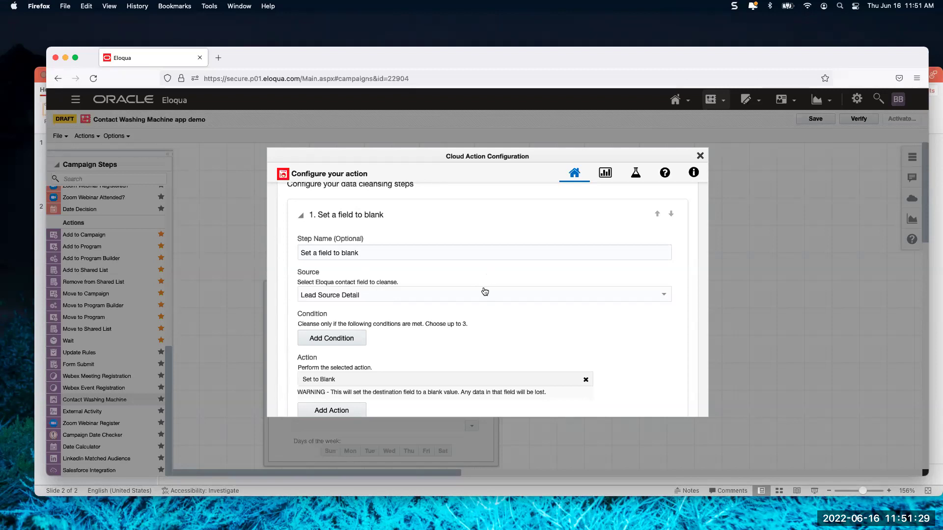
Add a condition to the cleansing step, look over its field and operator choices, and remove the condition again
scroll(484, 292, "down", 1)
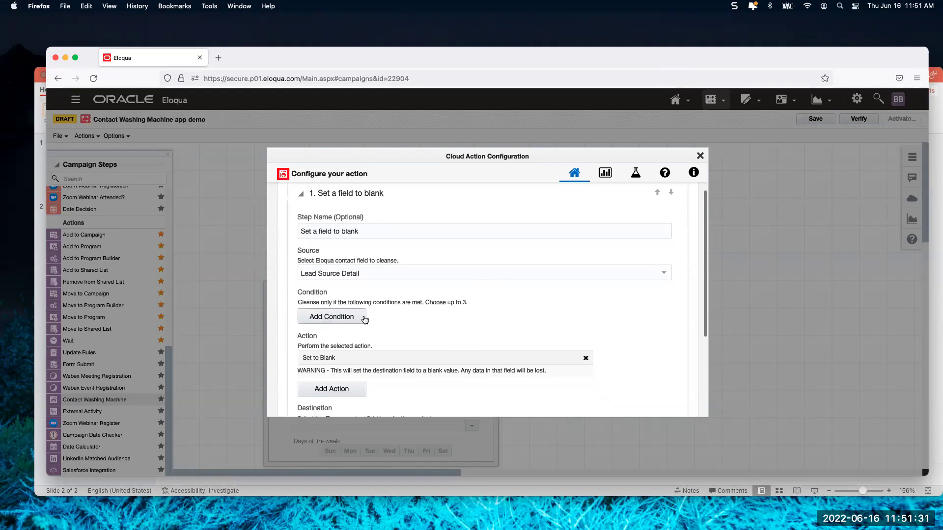
left_click(349, 318)
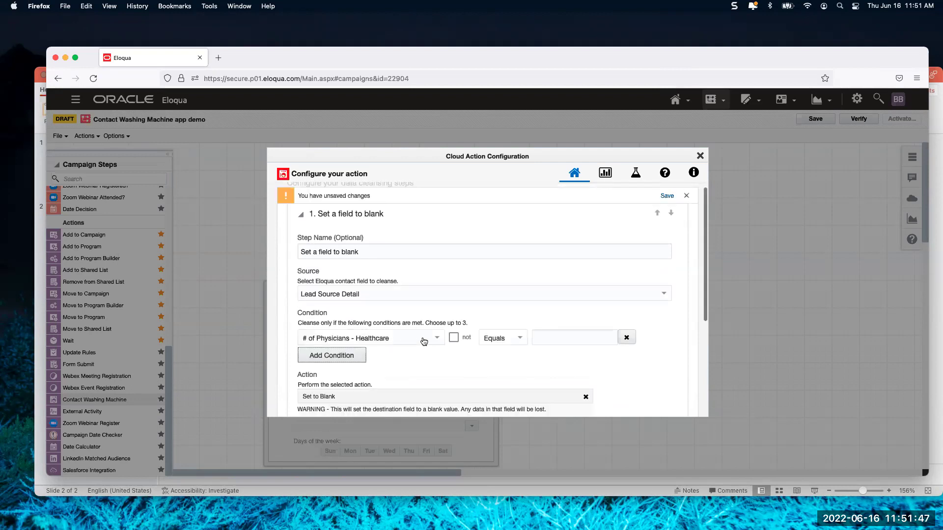
scroll(440, 349, "down", 2)
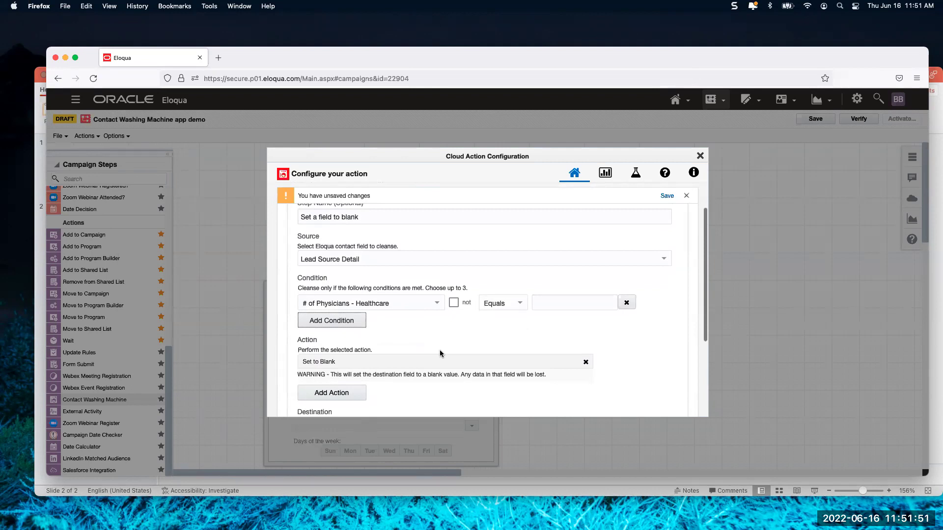
left_click(437, 304)
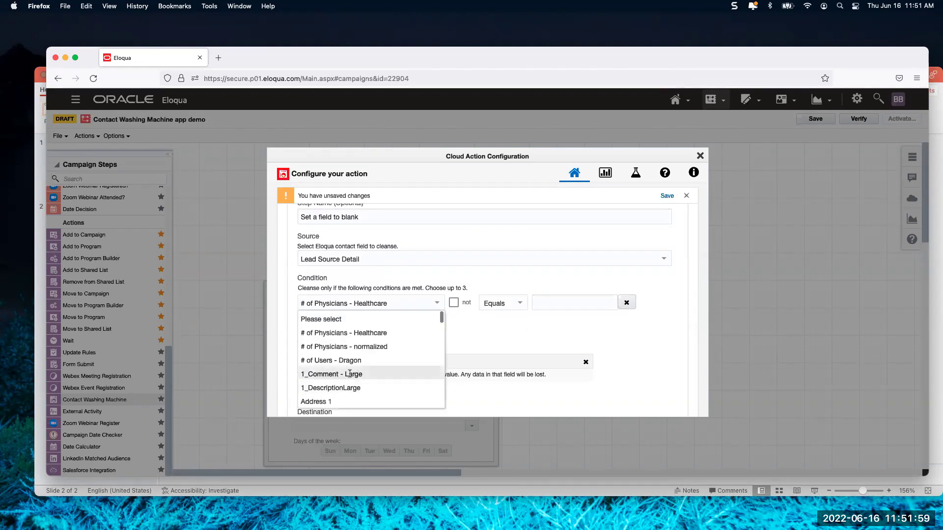
left_click(506, 338)
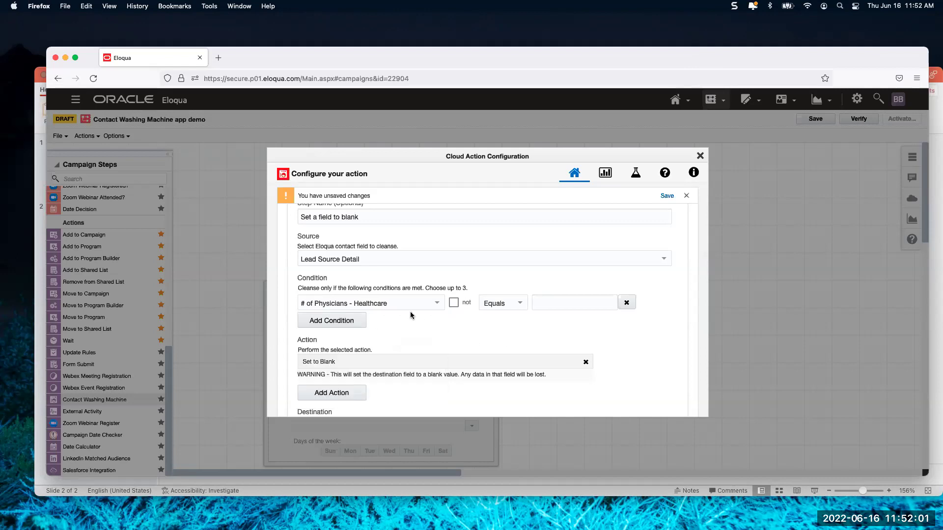
left_click(521, 304)
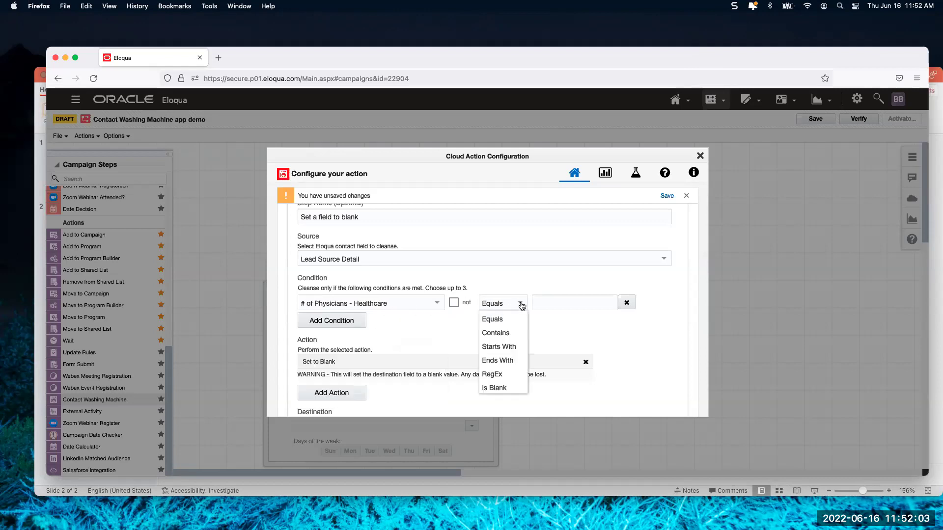
left_click(573, 333)
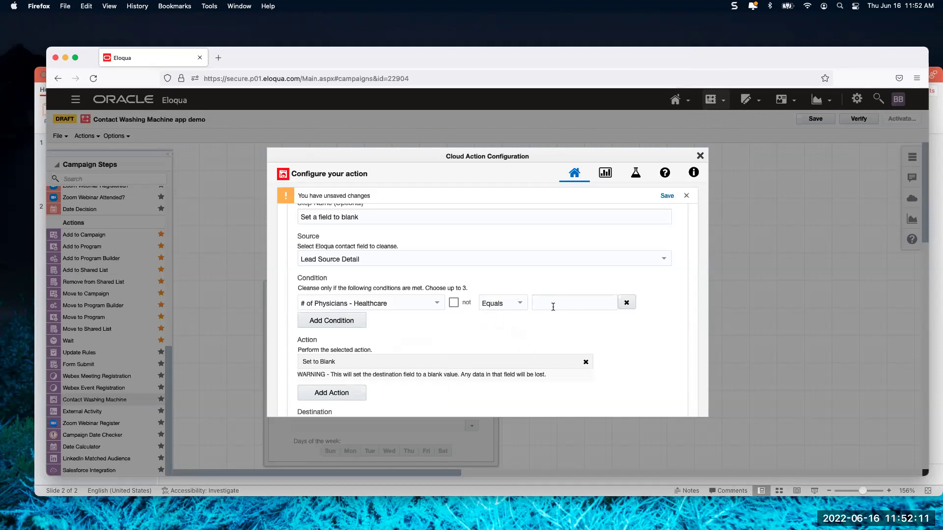
left_click(627, 303)
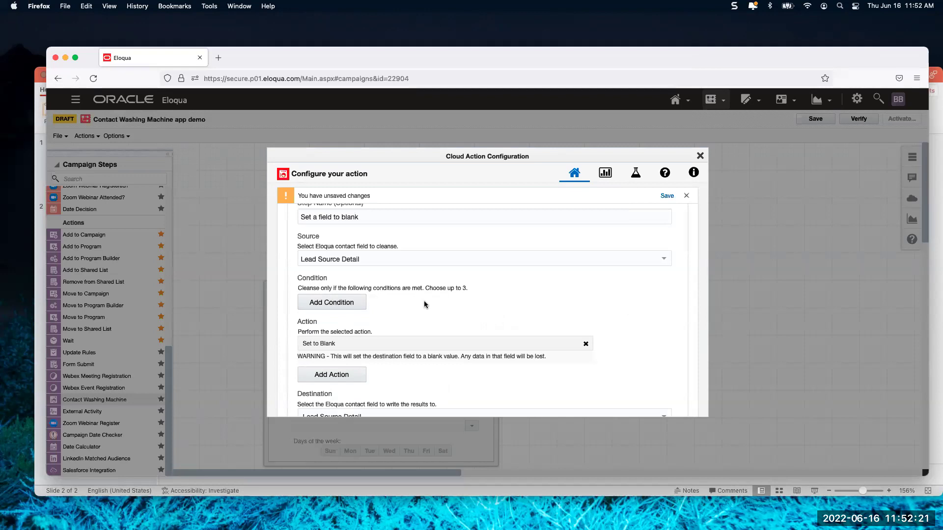
Remove the cleansing step's Set to Blank action, and add Set to Blank again from the available actions
left_click(586, 345)
left_click(357, 346)
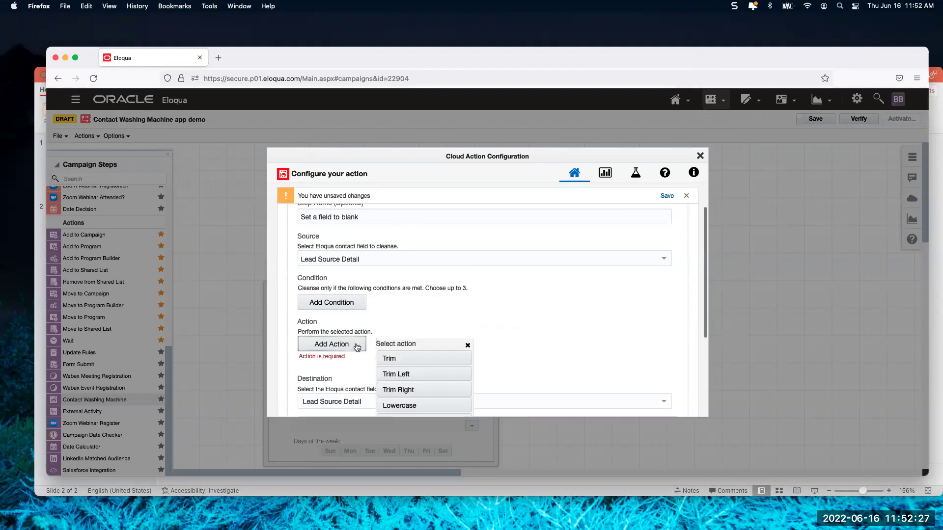
scroll(493, 349, "down", 3)
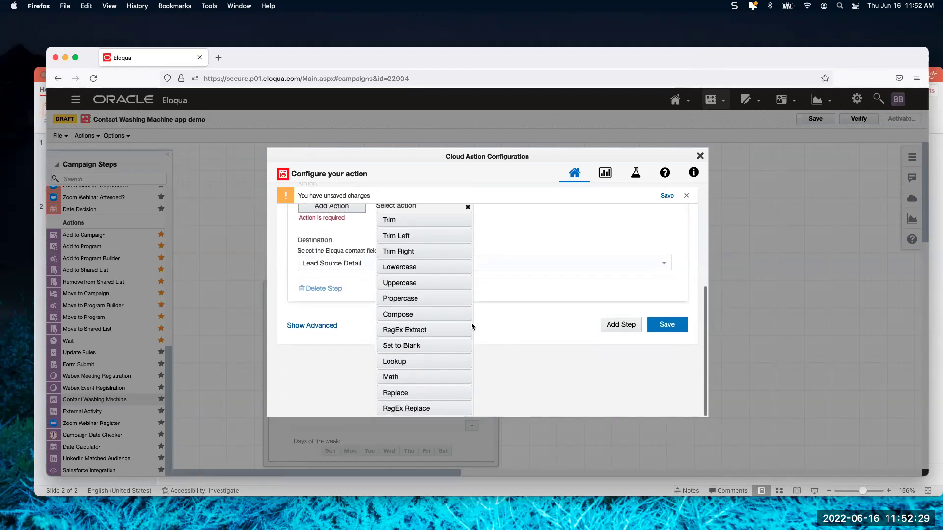
left_click(399, 347)
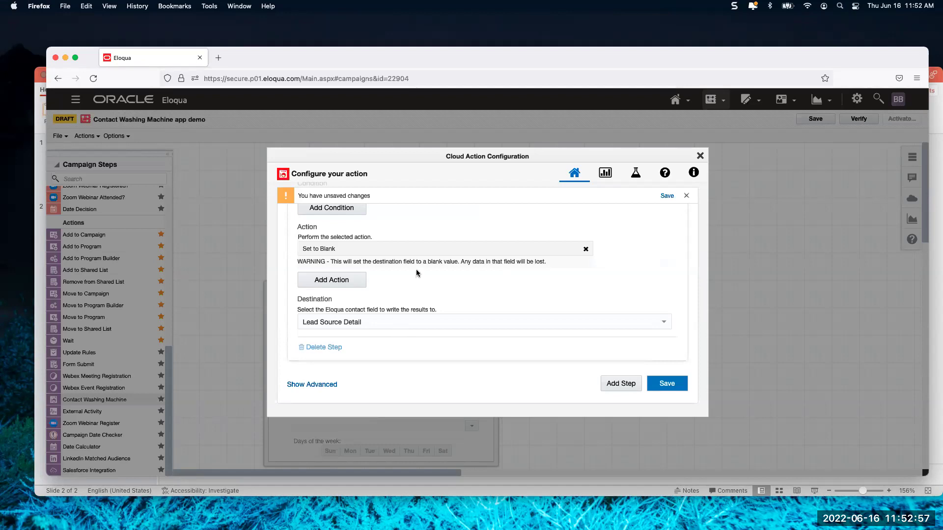
scroll(417, 273, "up", 5)
scroll(417, 273, "up", 2)
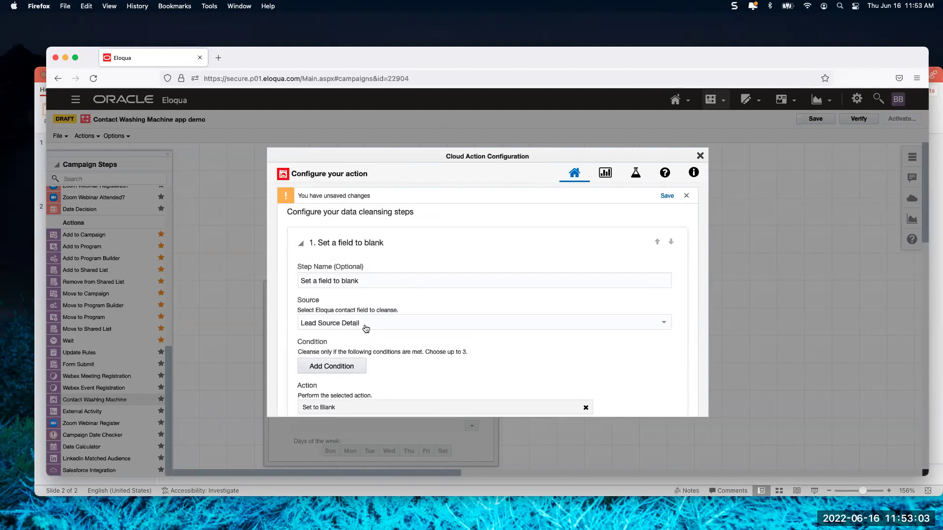
Look over the cleansing step's Set to Blank action and destination field, and close the configuration without saving
scroll(369, 328, "down", 2)
scroll(370, 327, "down", 5)
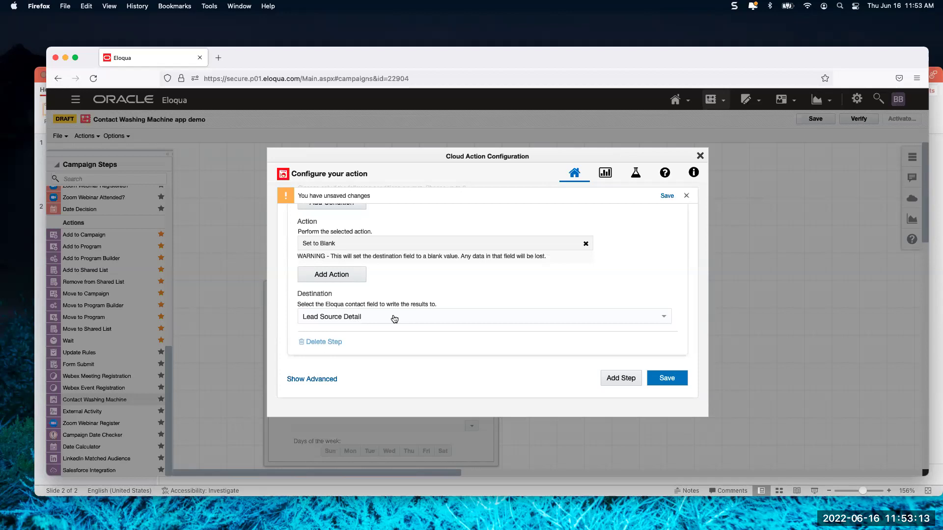
left_click(700, 157)
left_click(690, 281)
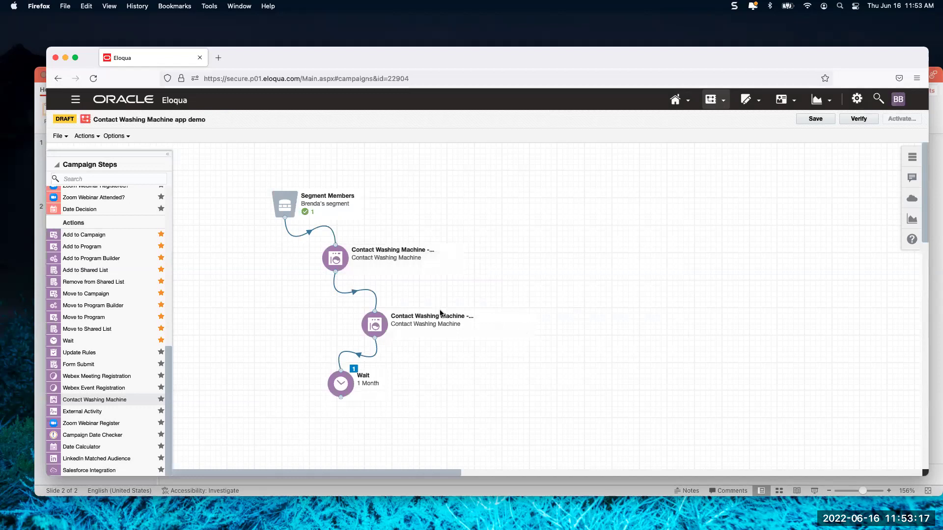
Open the cloud action configuration of the "Contact Washing Machine - Propercase & Compose" step, and examine the source, action and destination of its ProperCase cleansing step
double_click(375, 328)
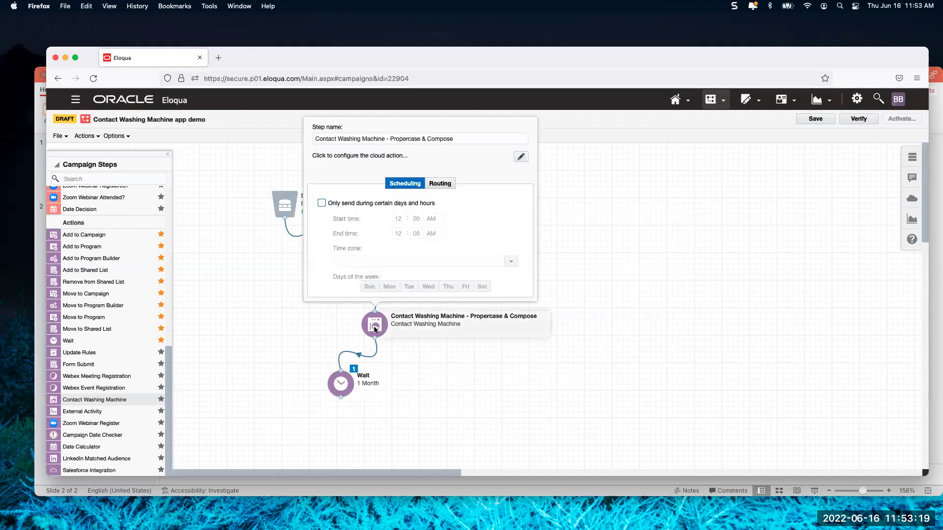
left_click(520, 157)
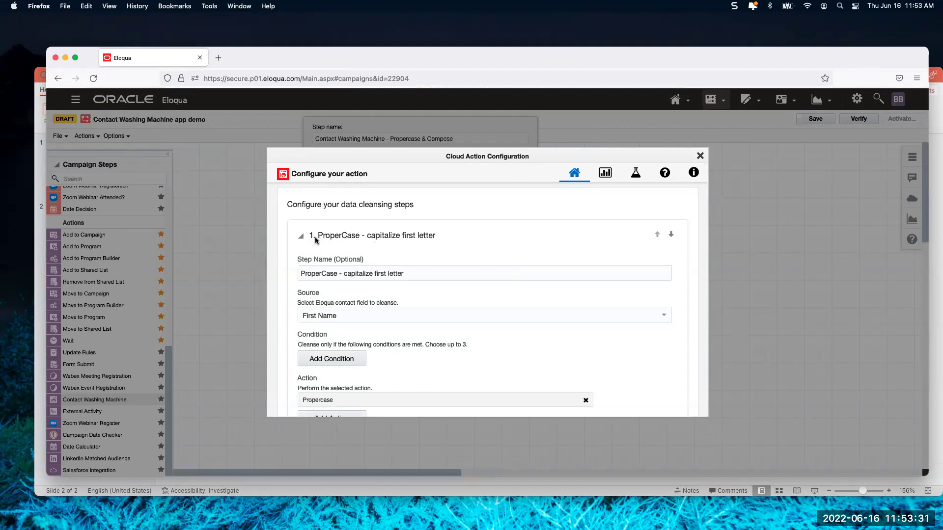
scroll(423, 237, "down", 3)
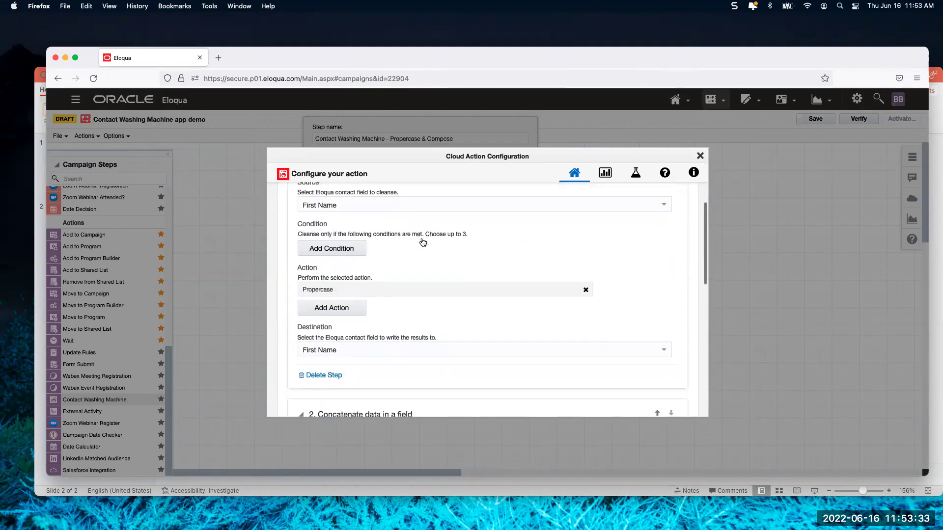
scroll(429, 227, "down", 1)
scroll(429, 224, "down", 5)
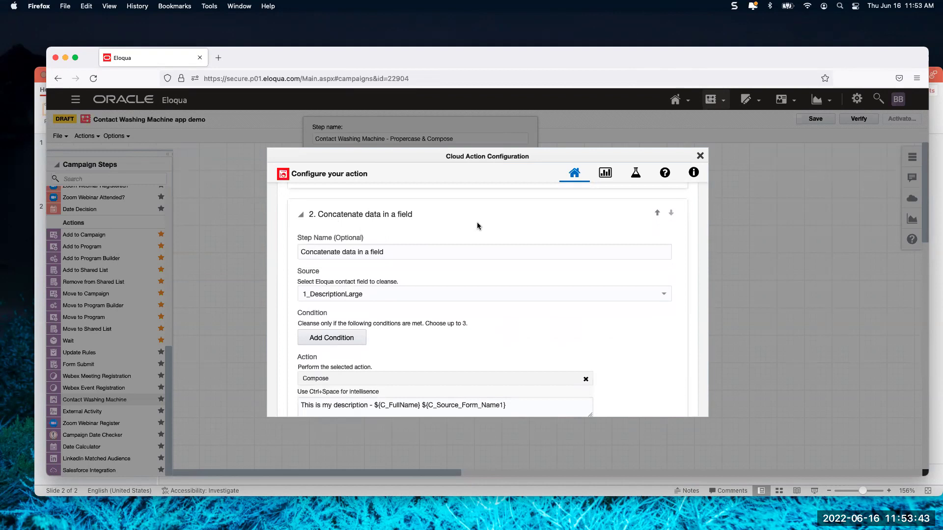
scroll(476, 225, "up", 10)
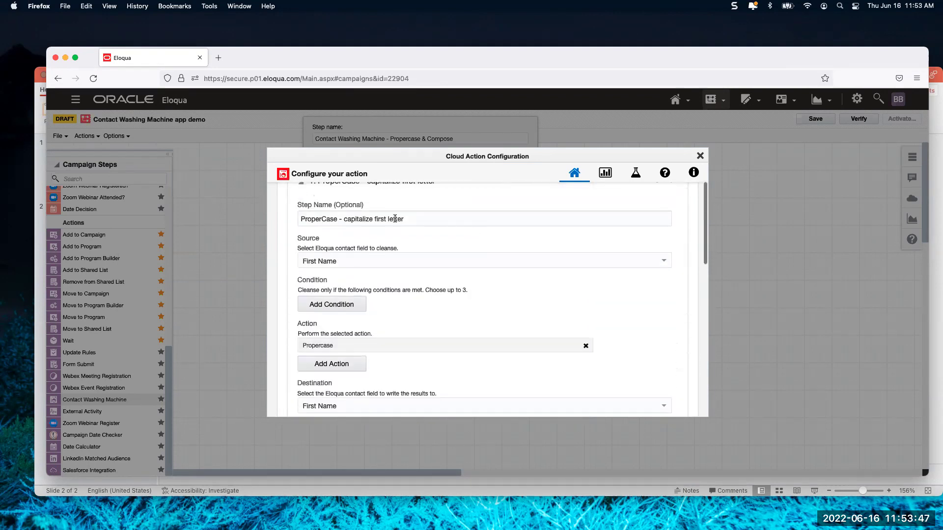
scroll(401, 221, "up", 2)
scroll(401, 220, "down", 1)
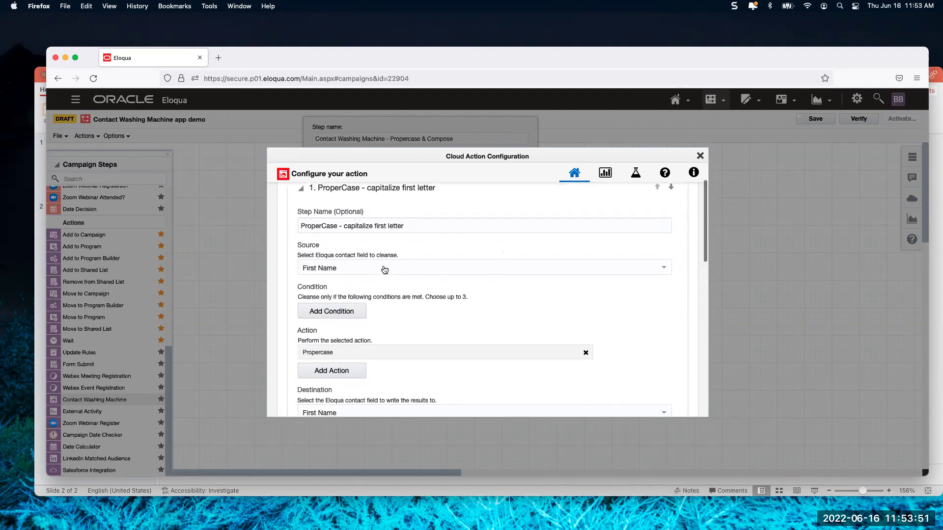
scroll(555, 300, "down", 1)
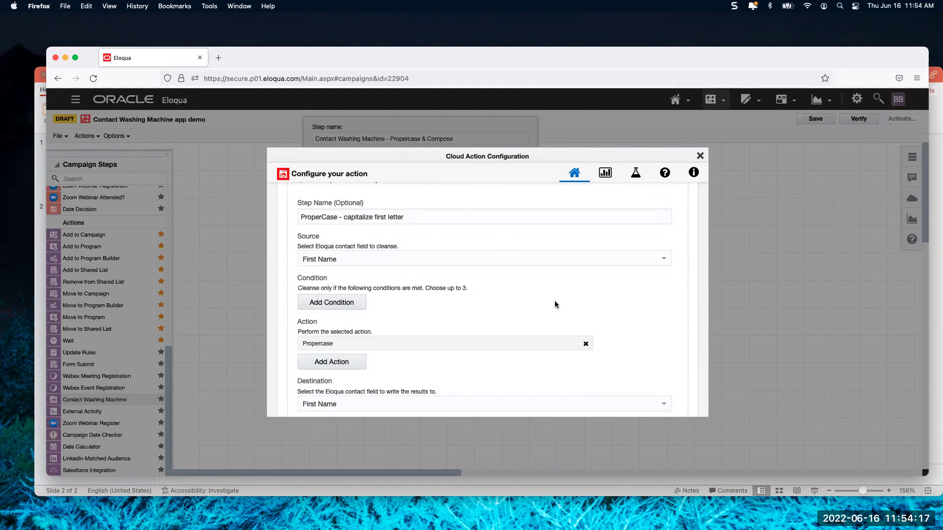
scroll(555, 301, "down", 2)
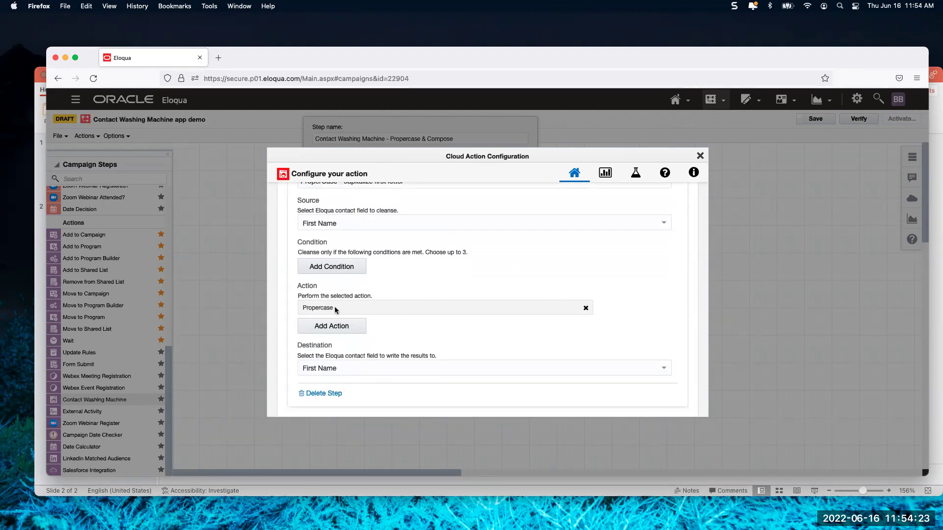
scroll(449, 320, "down", 2)
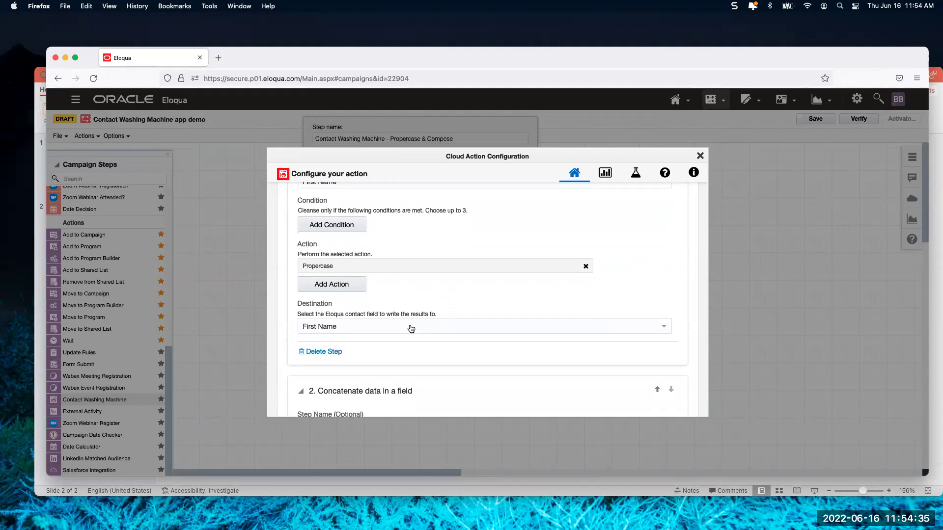
Examine the source, Compose text and destination field of the "Concatenate data in a field" cleansing step
scroll(412, 326, "down", 5)
scroll(410, 325, "down", 1)
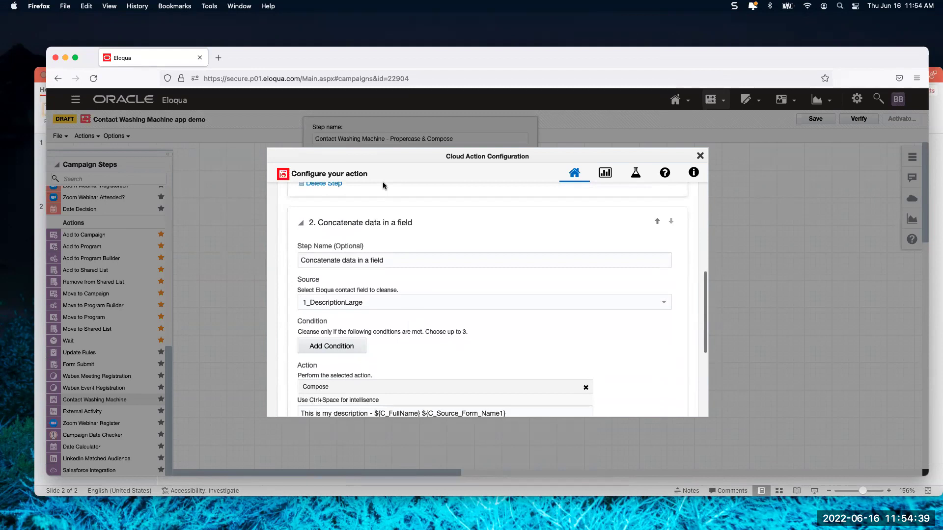
scroll(486, 312, "down", 1)
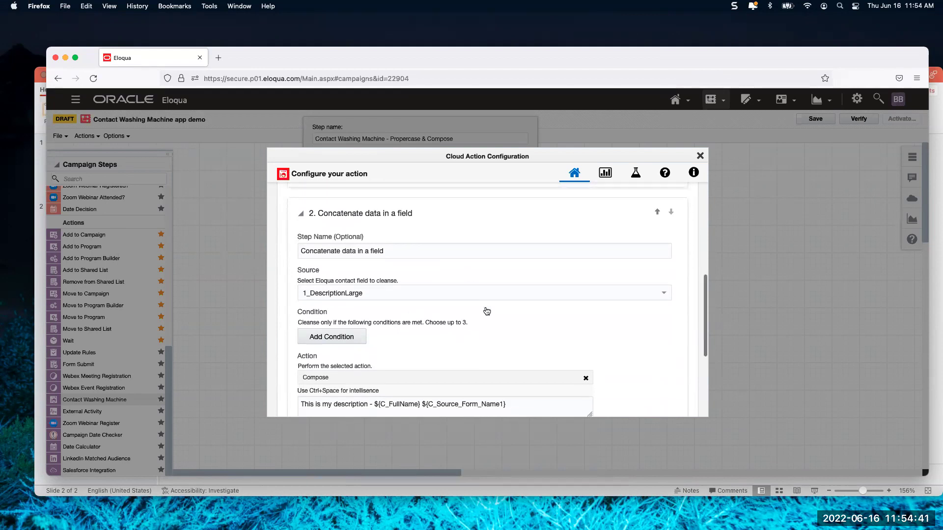
scroll(487, 311, "down", 1)
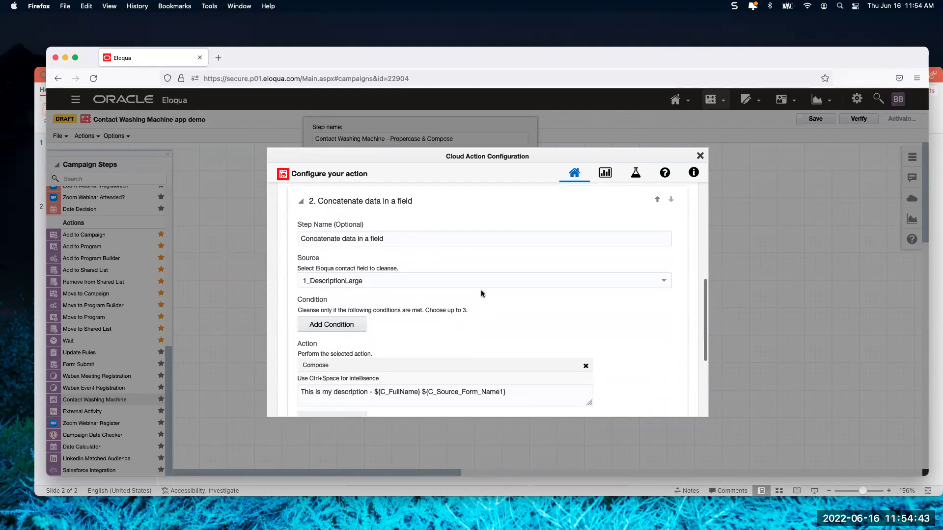
scroll(482, 294, "down", 1)
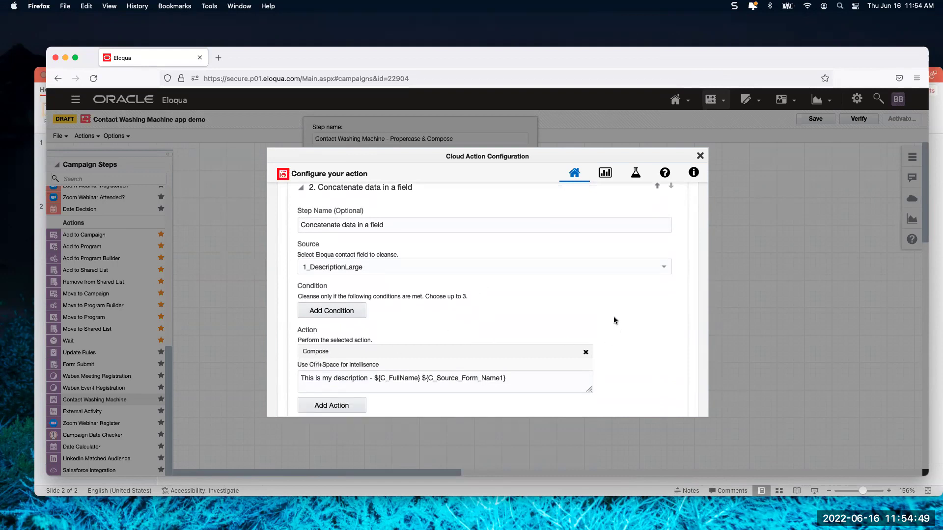
scroll(613, 317, "down", 3)
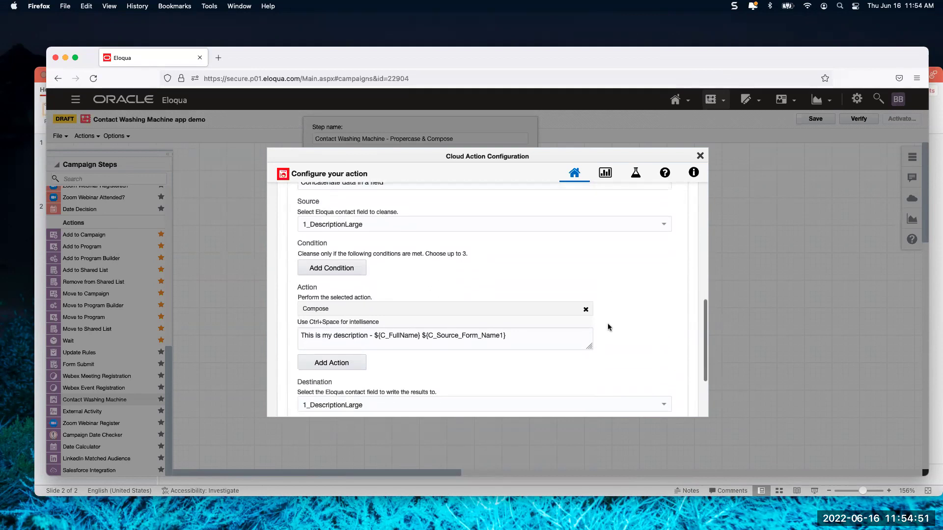
scroll(555, 284, "up", 3)
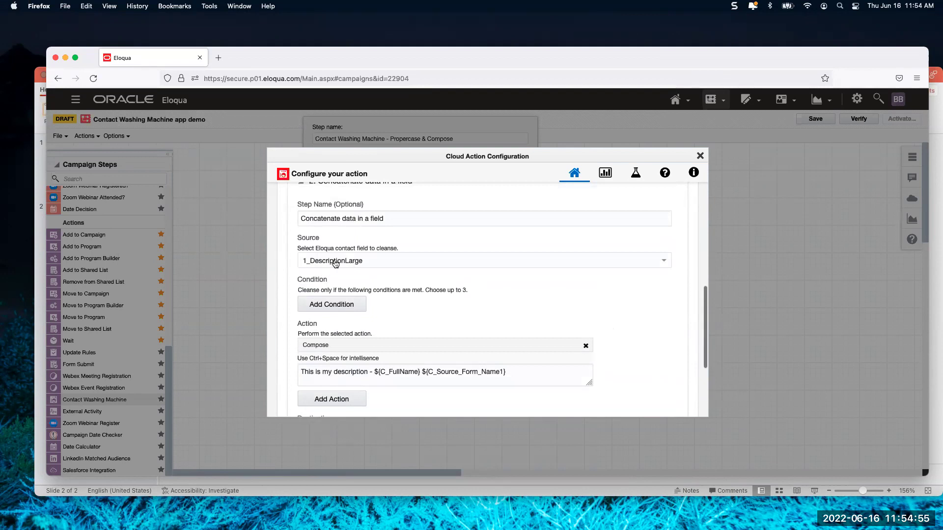
scroll(496, 305, "down", 1)
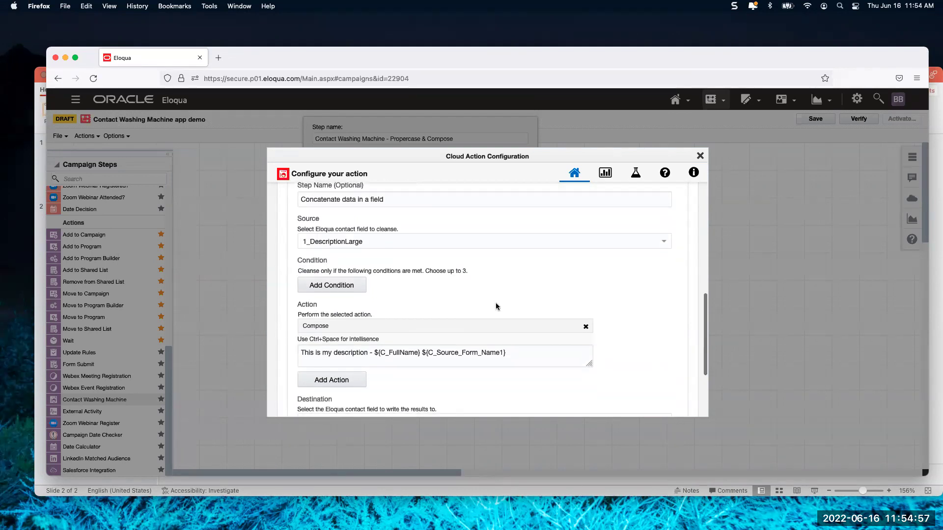
scroll(496, 306, "down", 1)
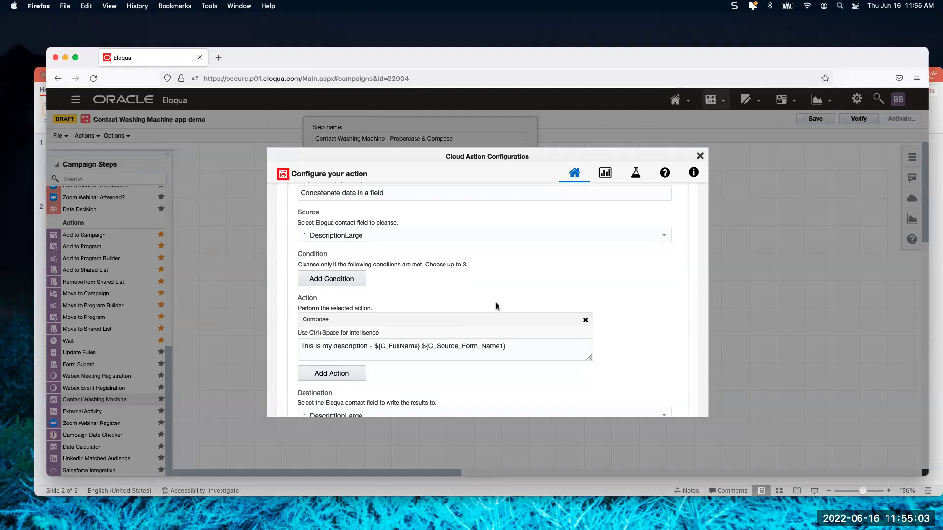
scroll(502, 278, "down", 2)
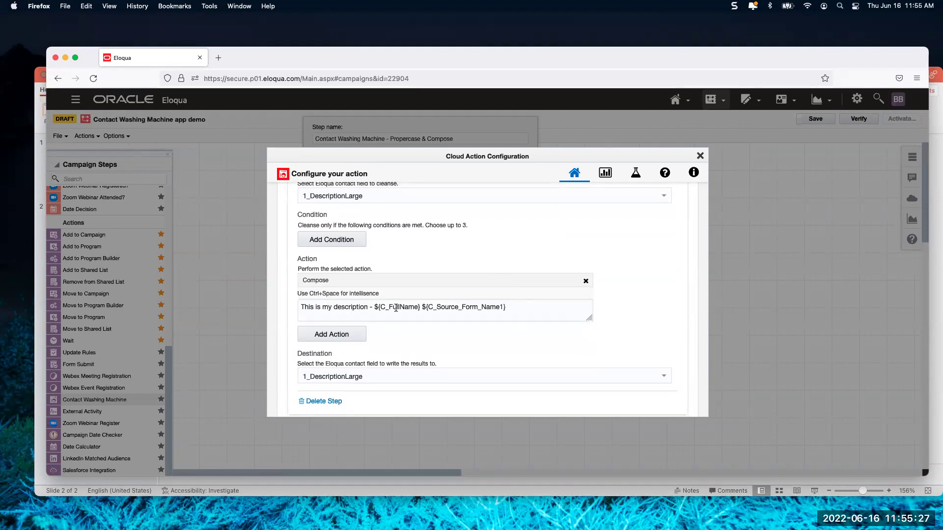
Insert the # of Physicians - Healthcare field at the end of the Compose text using the field suggestions, and delete it again
left_click(516, 312)
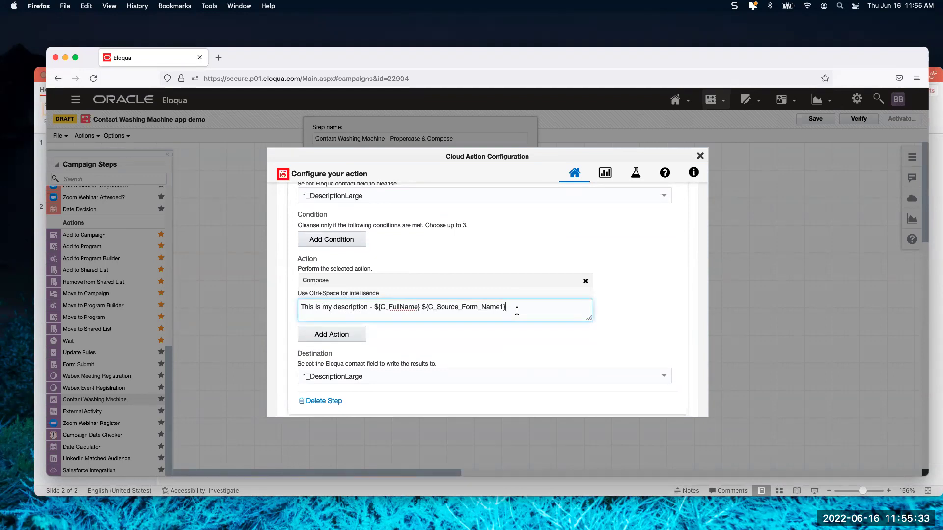
key("ctrl+space")
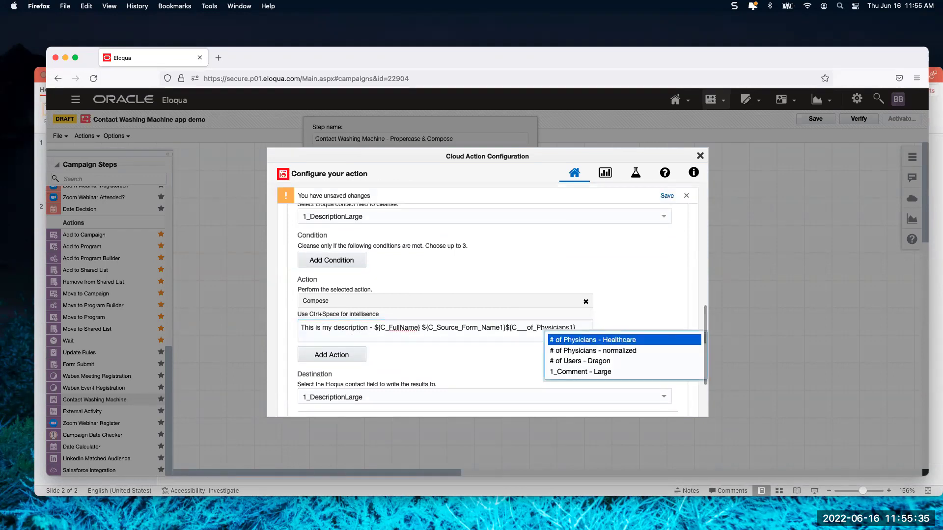
scroll(596, 359, "down", 3)
scroll(594, 358, "up", 2)
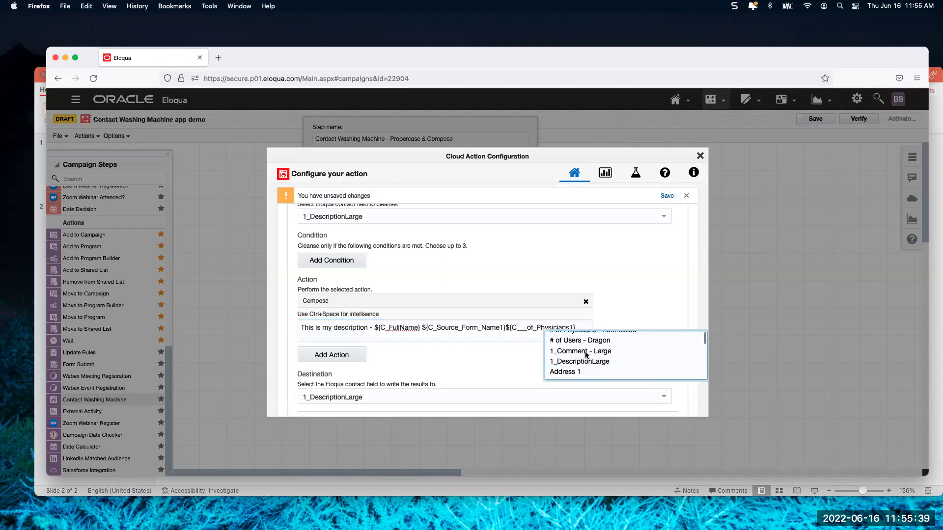
left_click(445, 327)
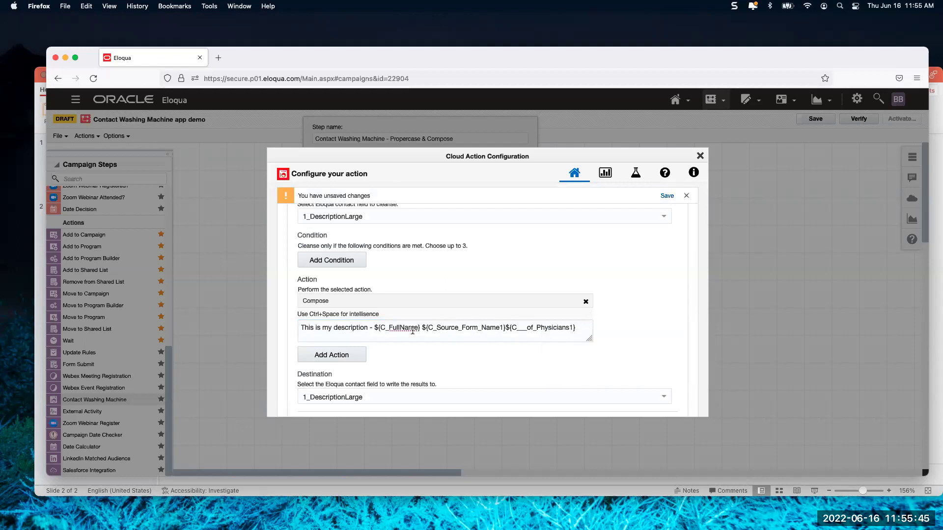
left_click(538, 330)
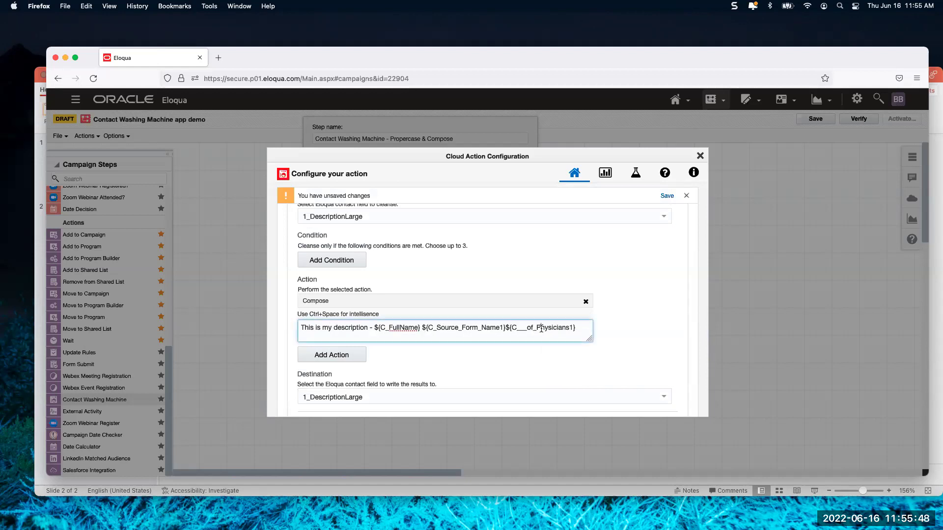
left_click(579, 328)
left_click_drag(576, 328, 506, 328)
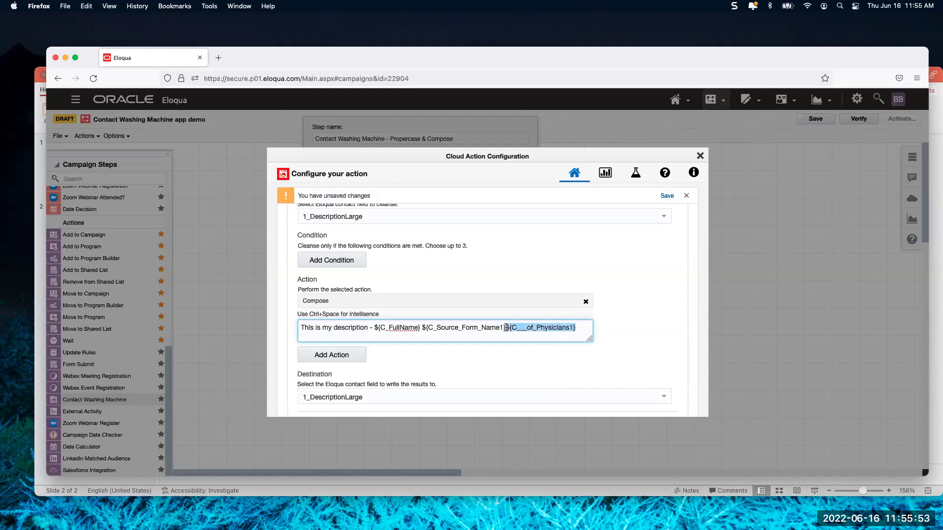
key("BackSpace")
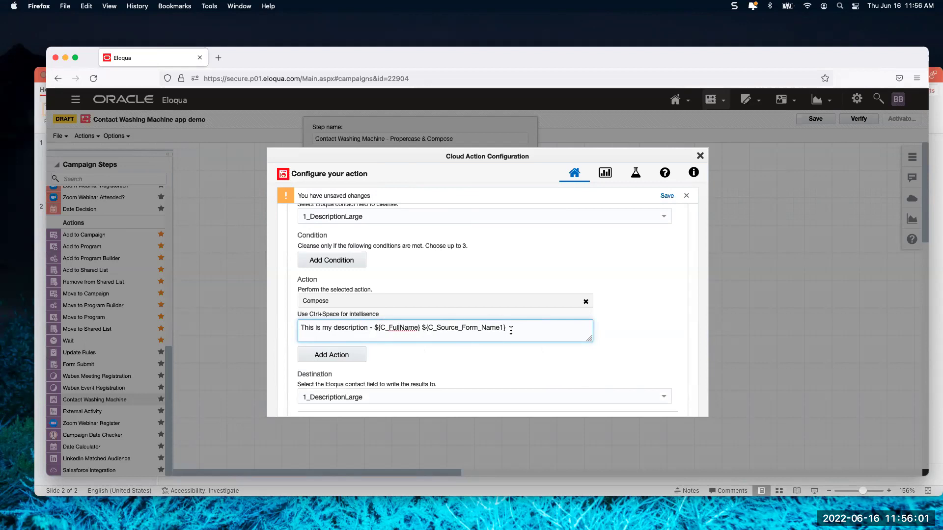
Open the app testing page of the Propercase & Compose action, and close the configuration without saving
scroll(650, 232, "up", 5)
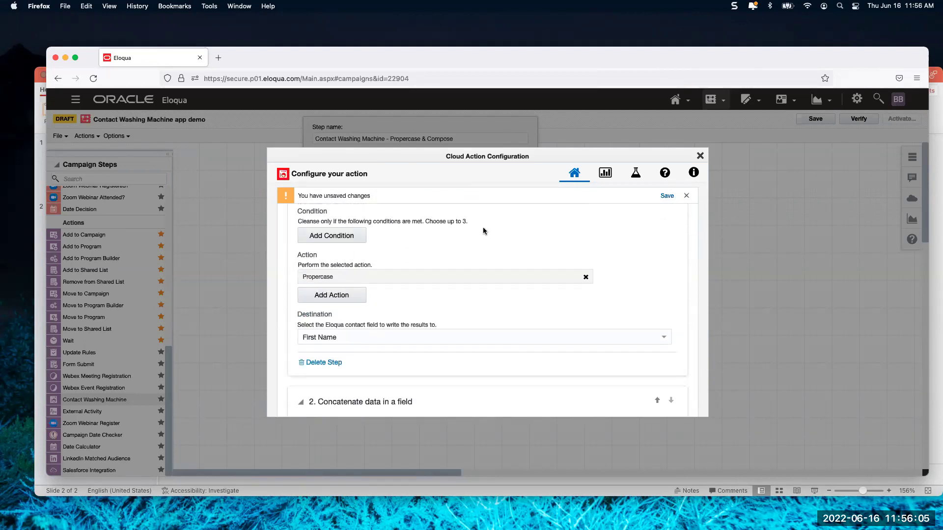
left_click(635, 179)
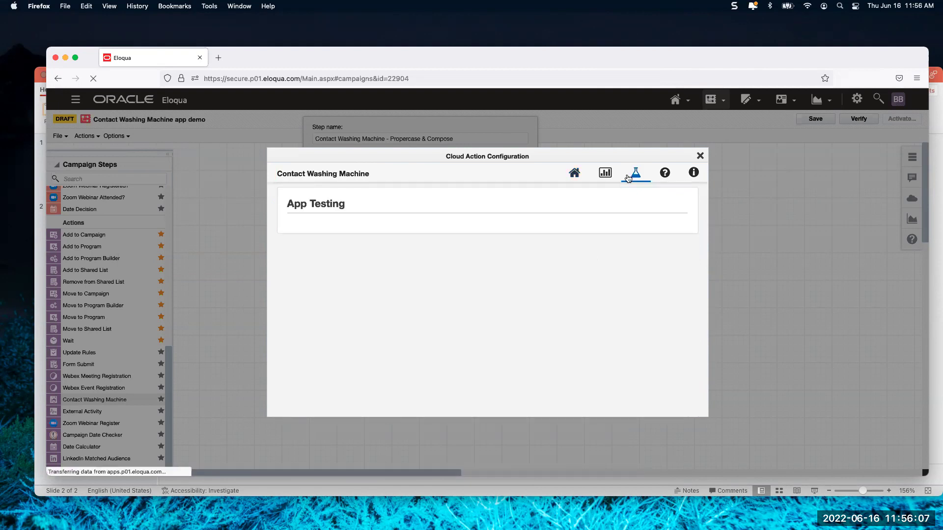
left_click(700, 155)
View the app testing results of the "Contact Washing Machine - Set to blank" step, select the first test contact, and close the configuration
double_click(349, 260)
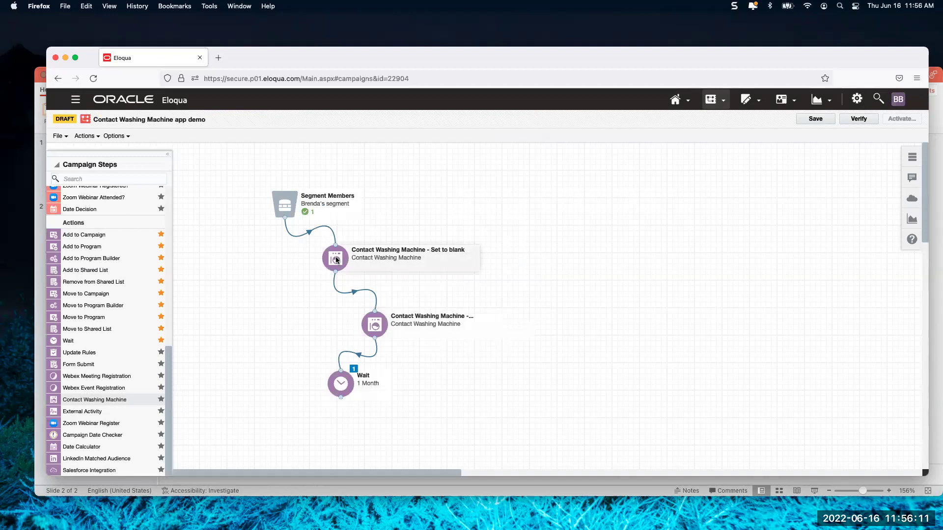
left_click(481, 322)
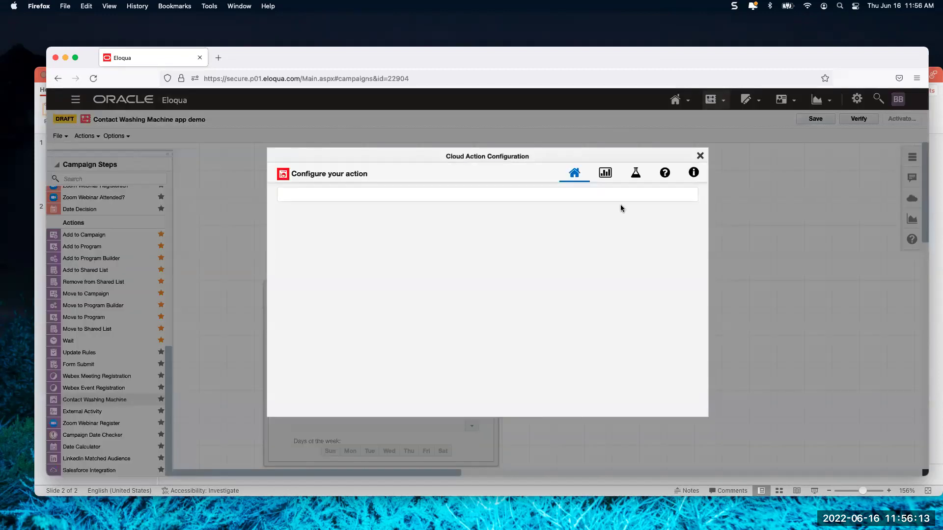
left_click(635, 176)
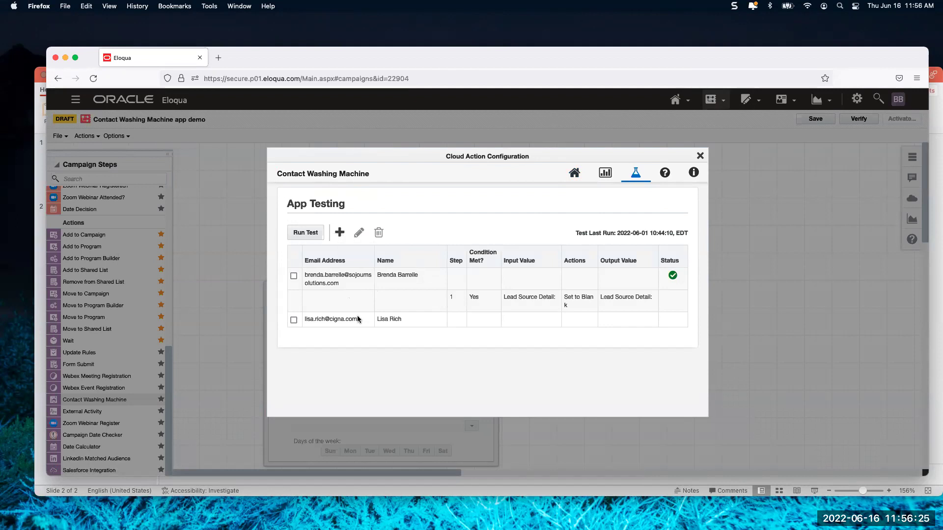
left_click(294, 277)
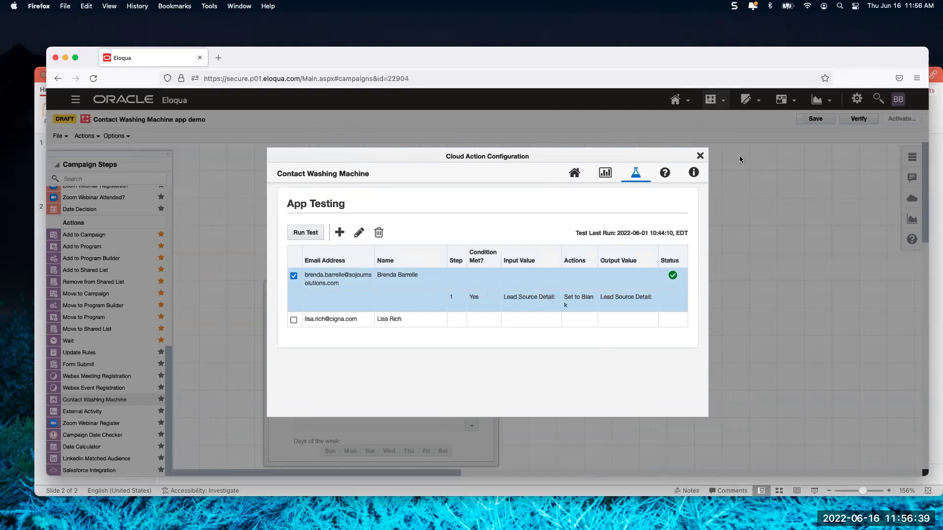
left_click(700, 155)
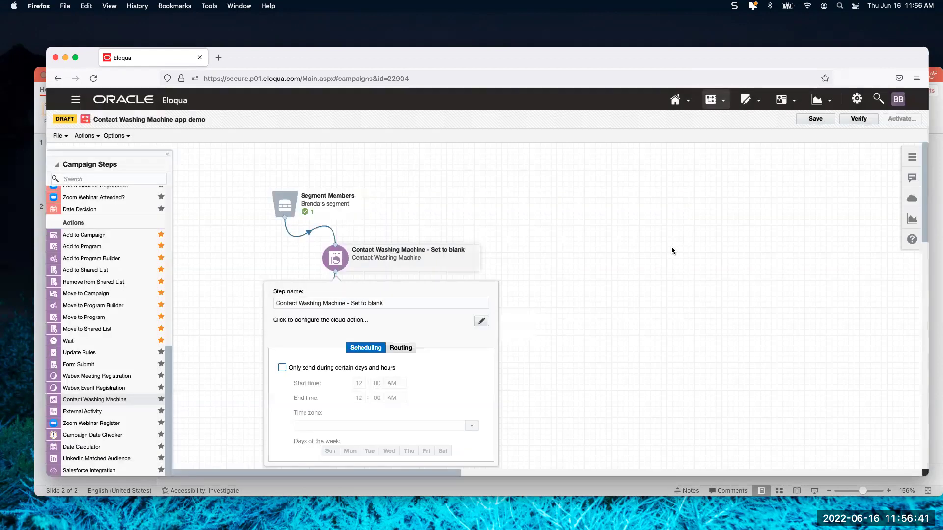
left_click(672, 251)
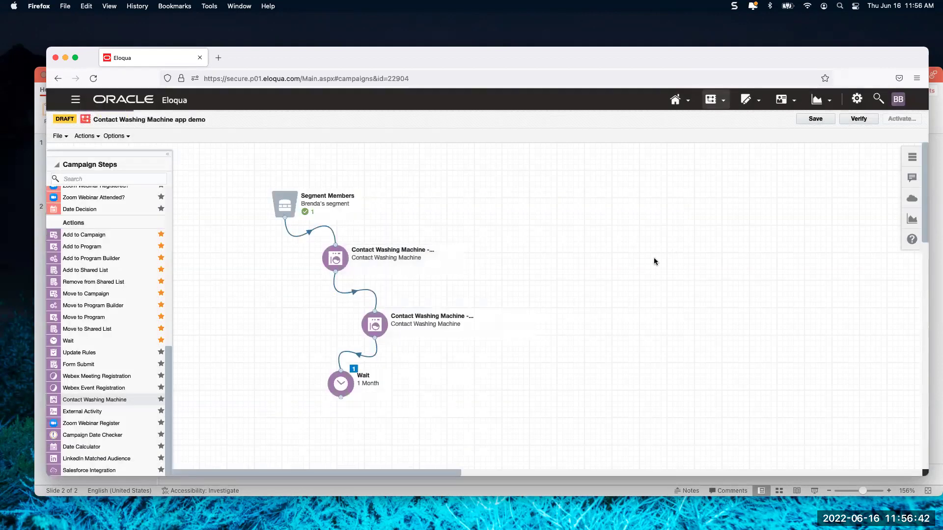
Display the Wait step's members in the zzz Test CWM view contact view, and widen the 1_DescriptionLarge column to read its full value
left_click(354, 370)
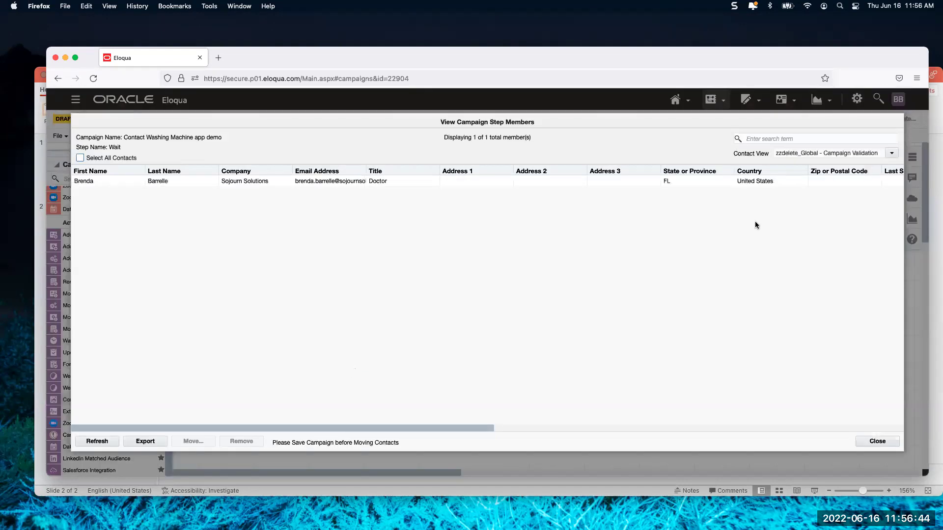
left_click(891, 155)
scroll(762, 263, "down", 2)
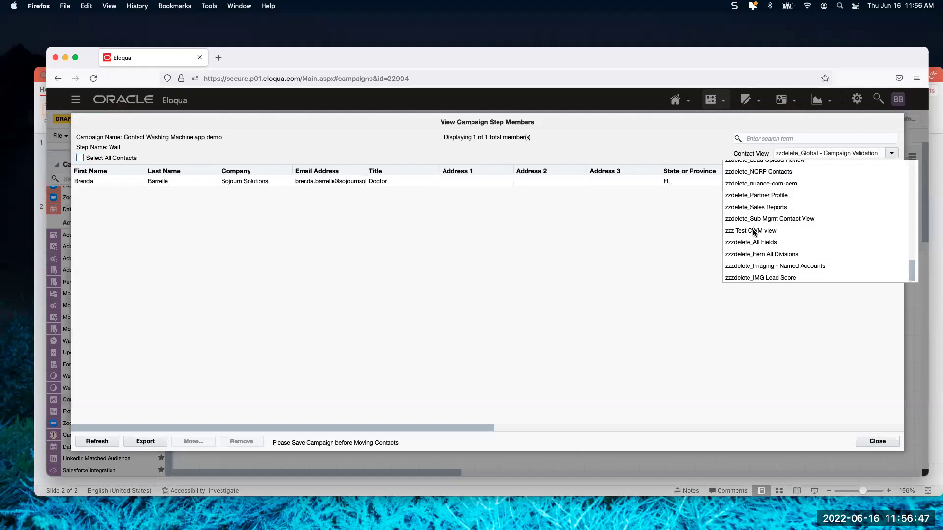
left_click(755, 230)
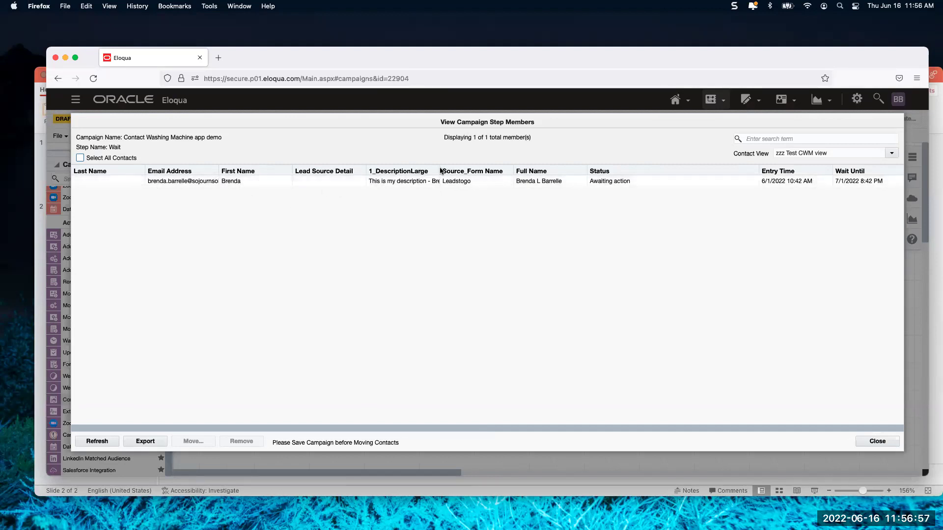
left_click_drag(438, 169, 543, 169)
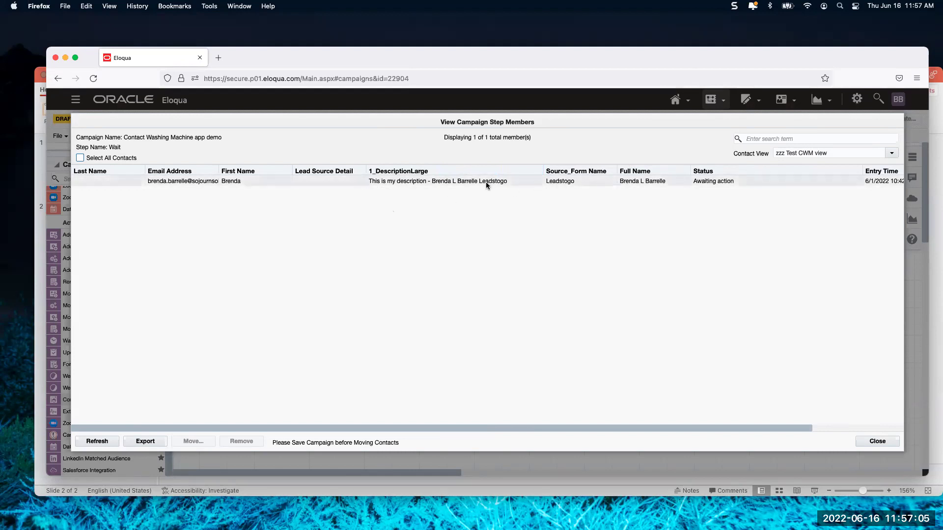
left_click(859, 442)
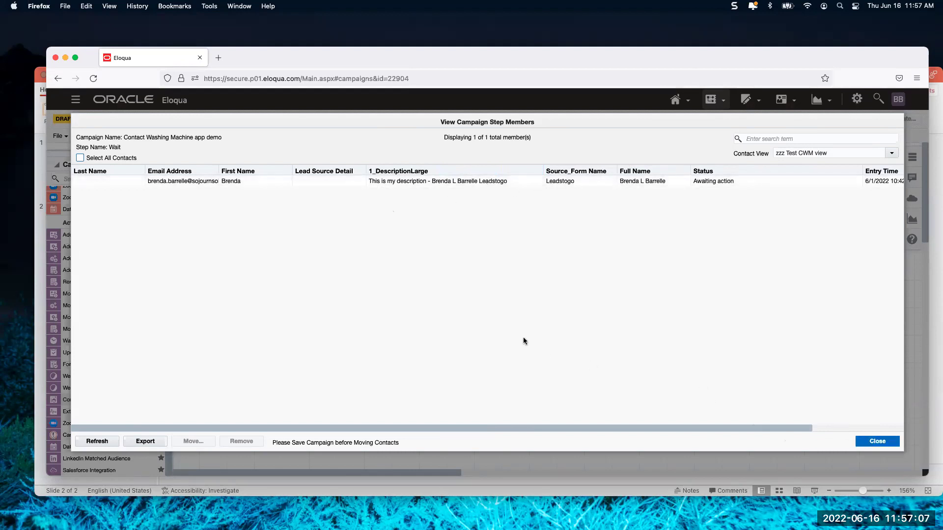